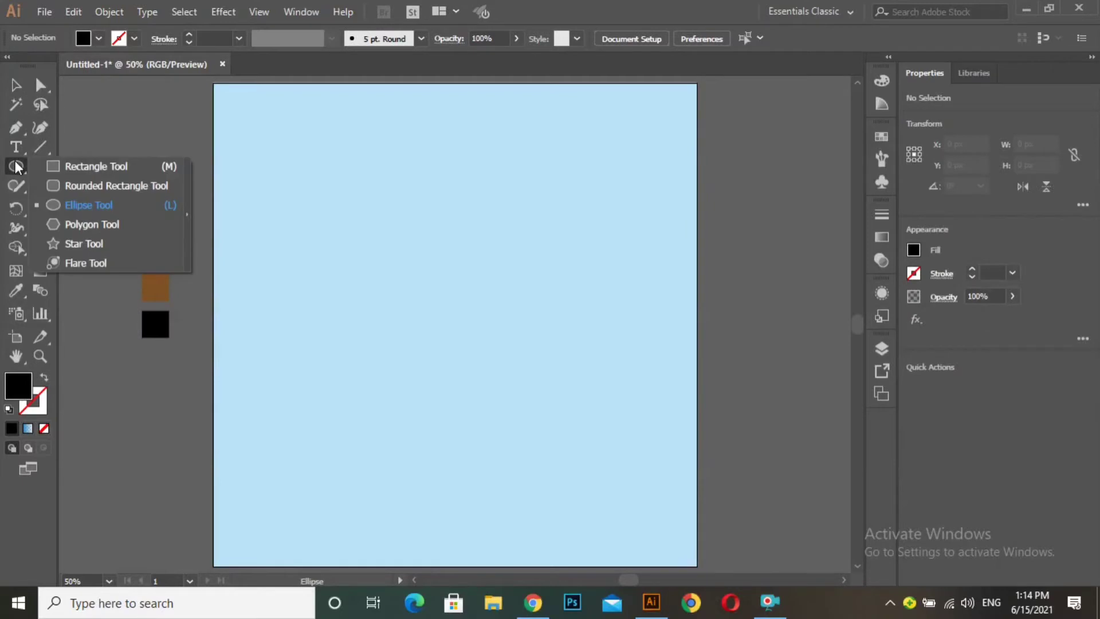
Draw a rounded rectangle of about 154 × 234 px mid-artboard as the face and fill it with the tan swatch colour
left_click(86, 185)
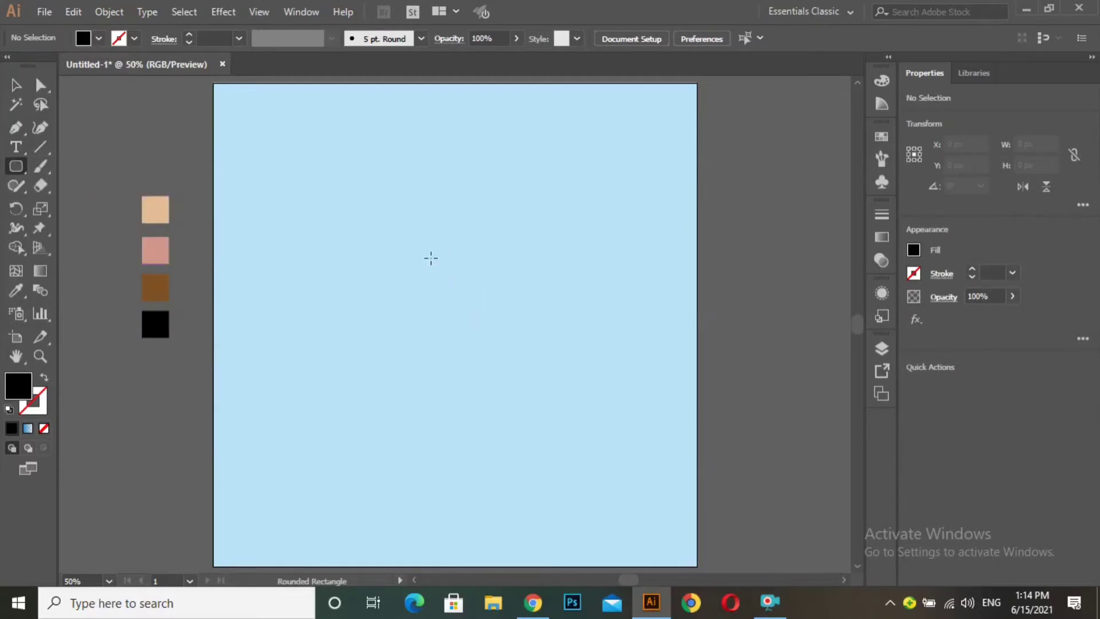
left_click_drag(431, 258, 494, 353)
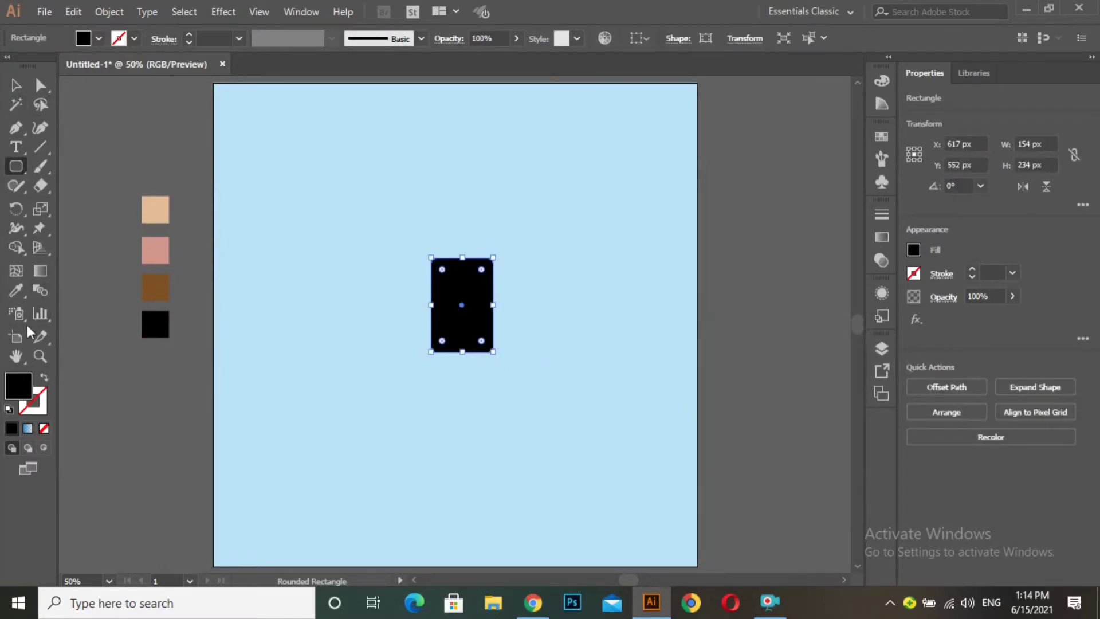
left_click(16, 291)
left_click(158, 210)
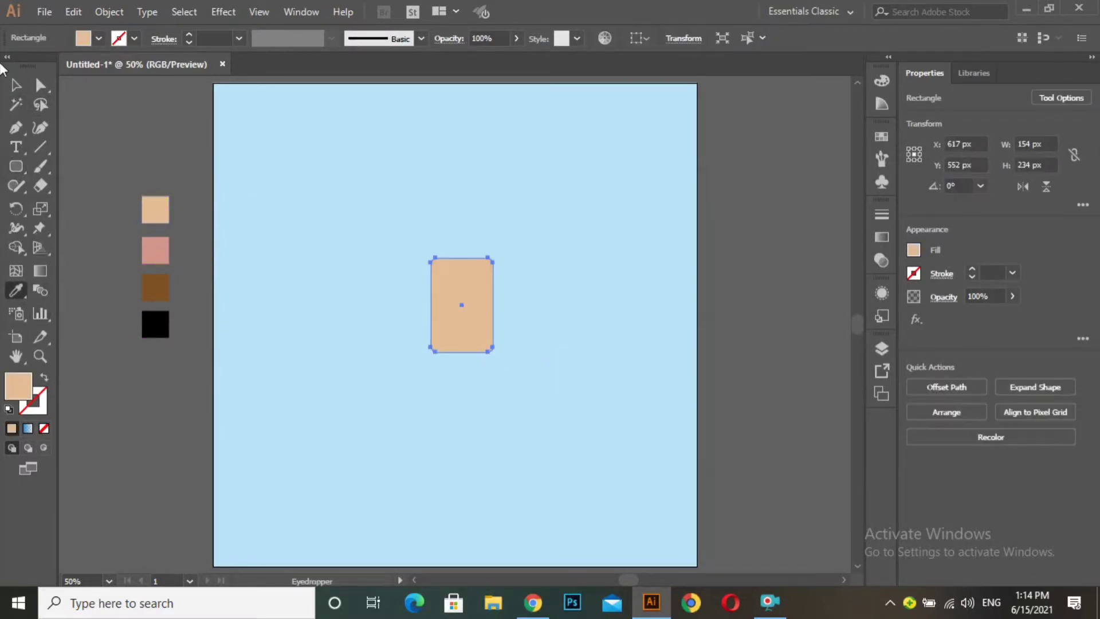
Round all corners of the face rectangle to 60 px
left_click(40, 85)
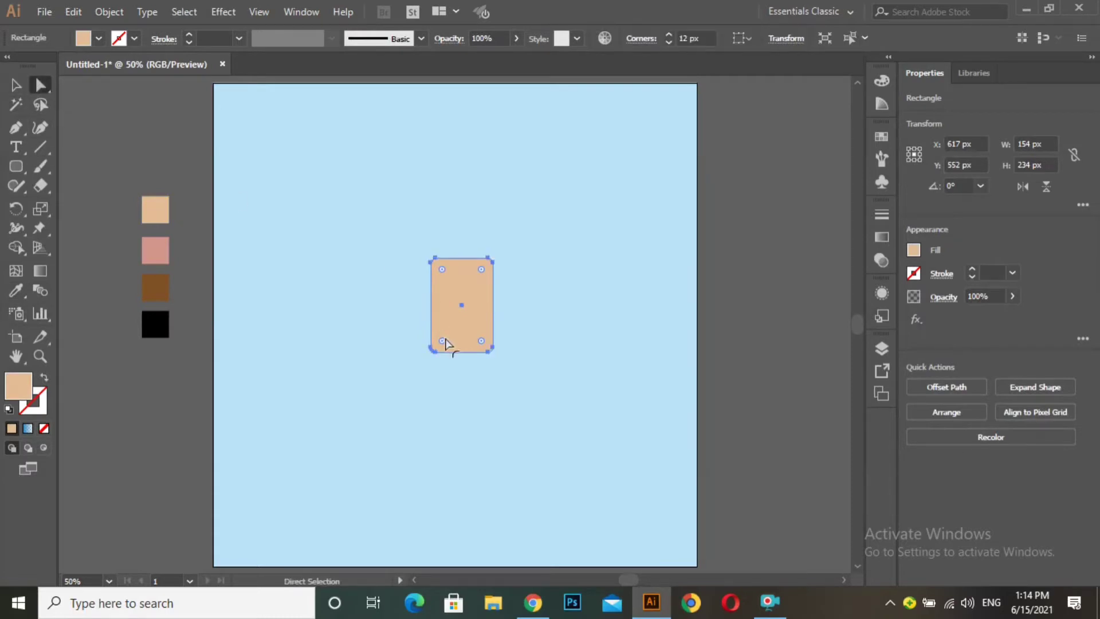
left_click_drag(444, 342, 453, 330)
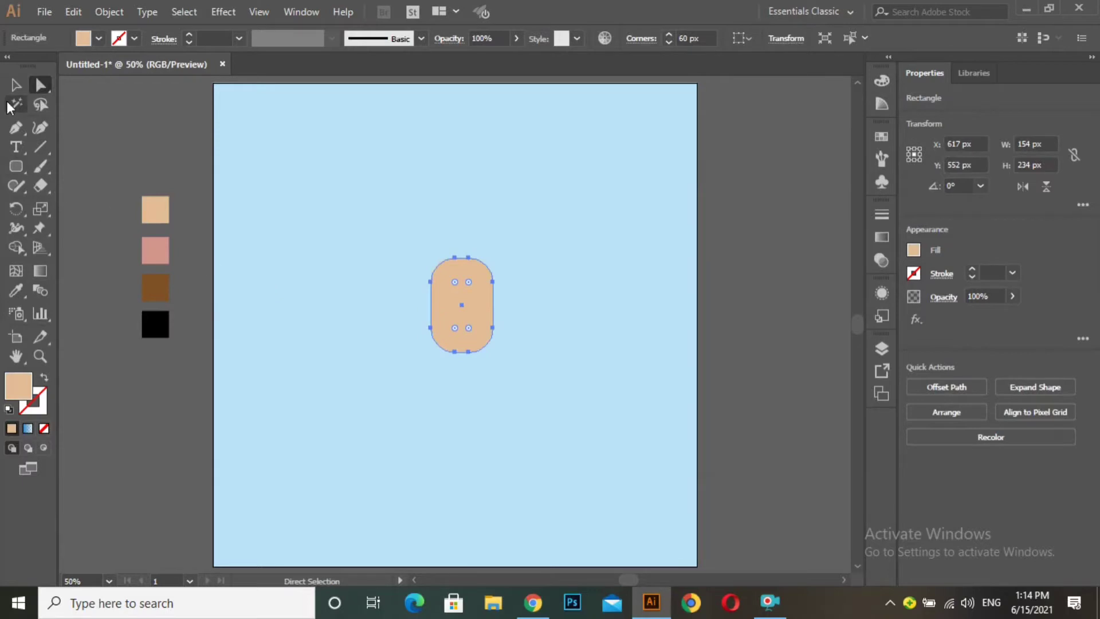
left_click(16, 84)
left_click(198, 124)
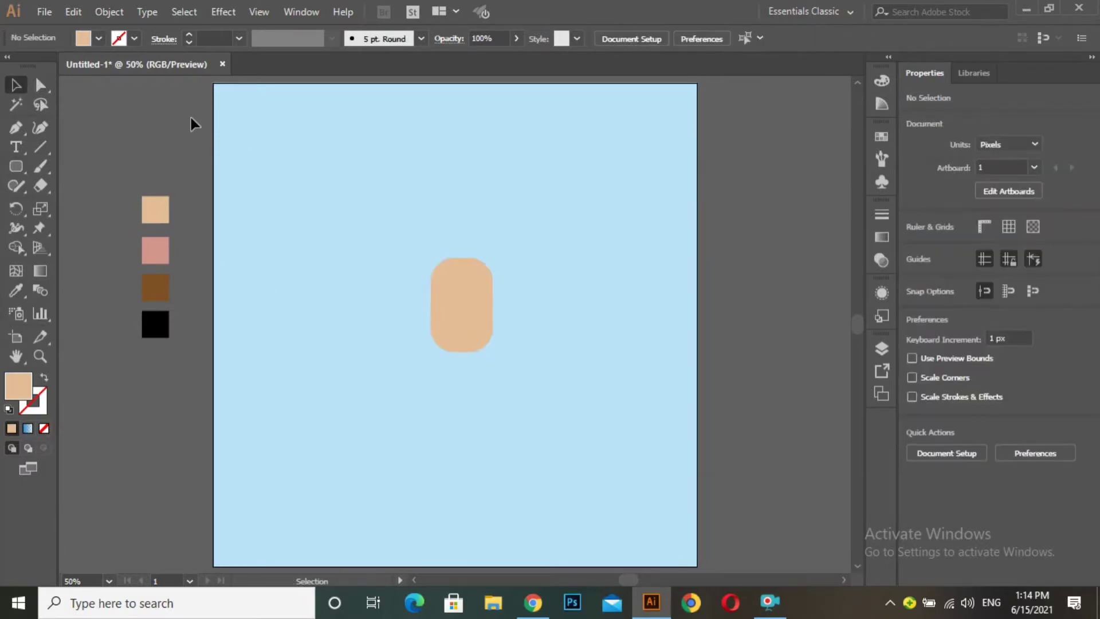
Draw a narrow rounded rectangle of about 22 × 86 px at the centre of the face as the nose and fill it with the pink swatch colour
left_click(16, 167)
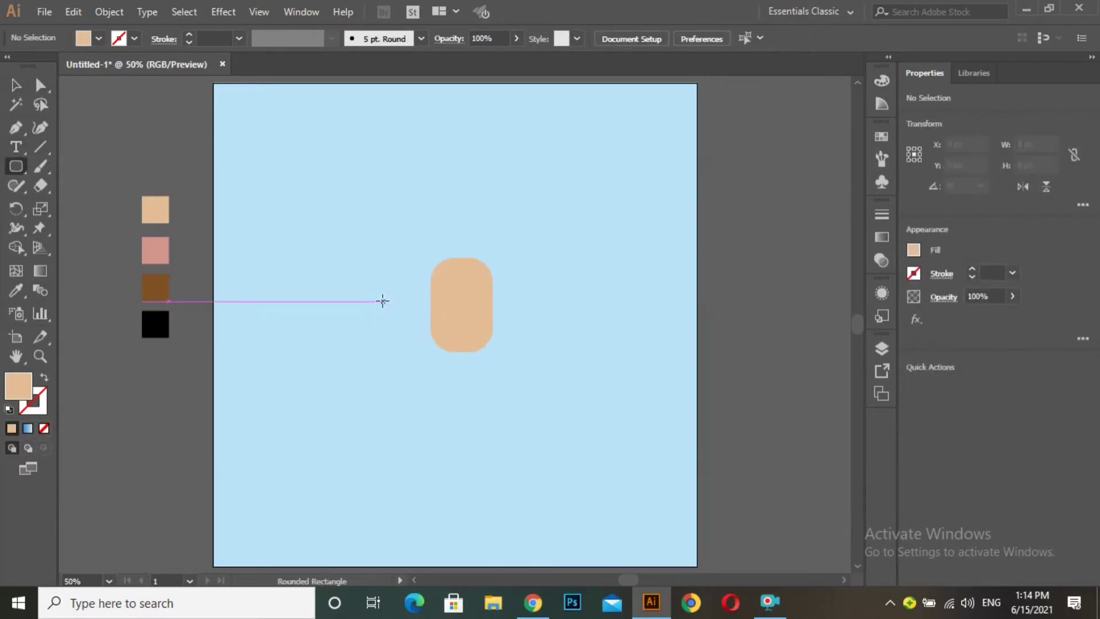
left_click_drag(365, 282, 463, 305)
left_click(16, 85)
left_click(16, 290)
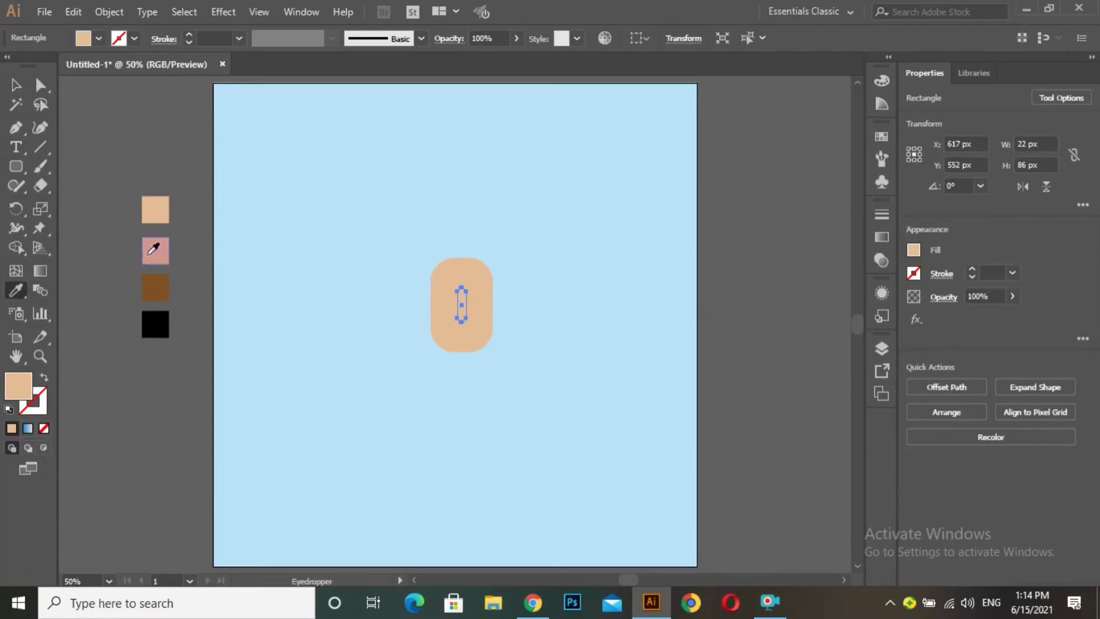
left_click(150, 254)
left_click(16, 84)
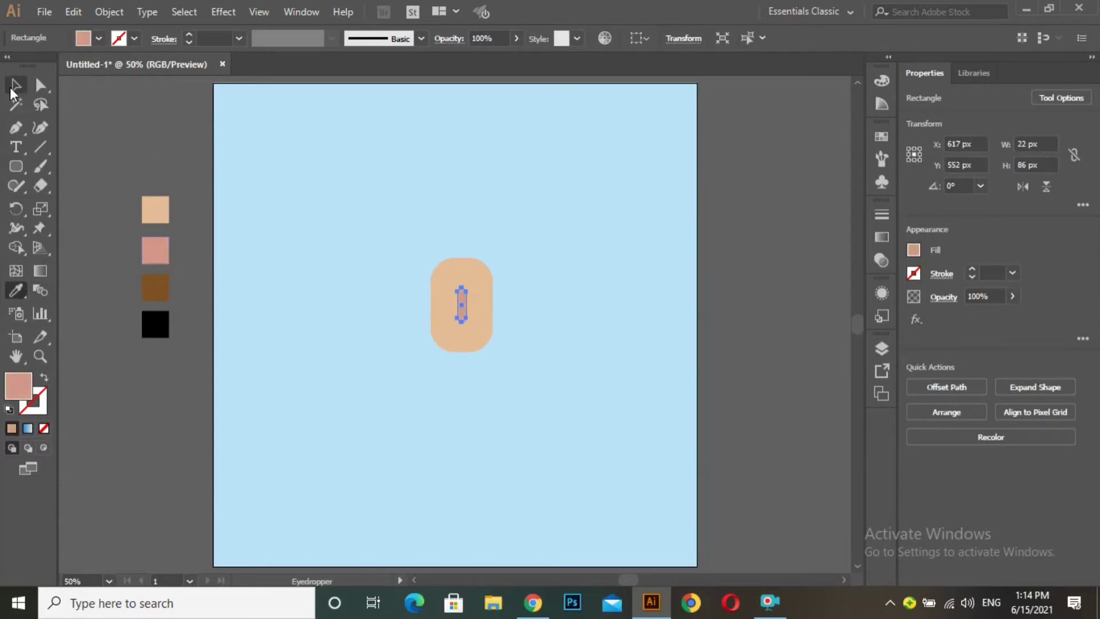
left_click(362, 190)
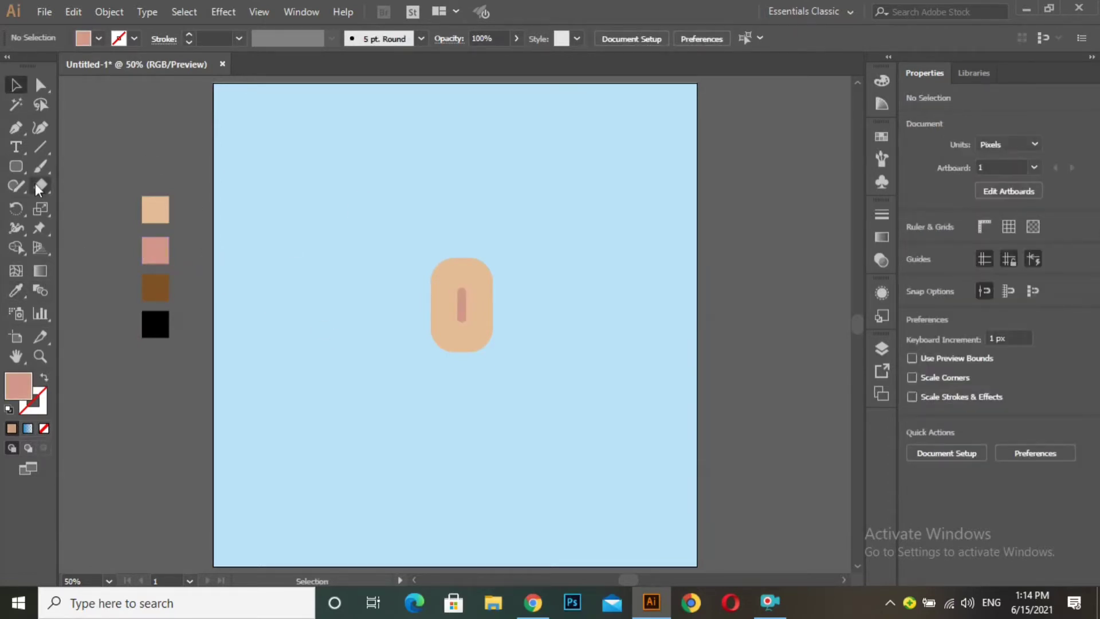
Draw a circle about 36 px in diameter left of the face and fill it with the black swatch colour
left_click_drag(23, 165, 86, 206)
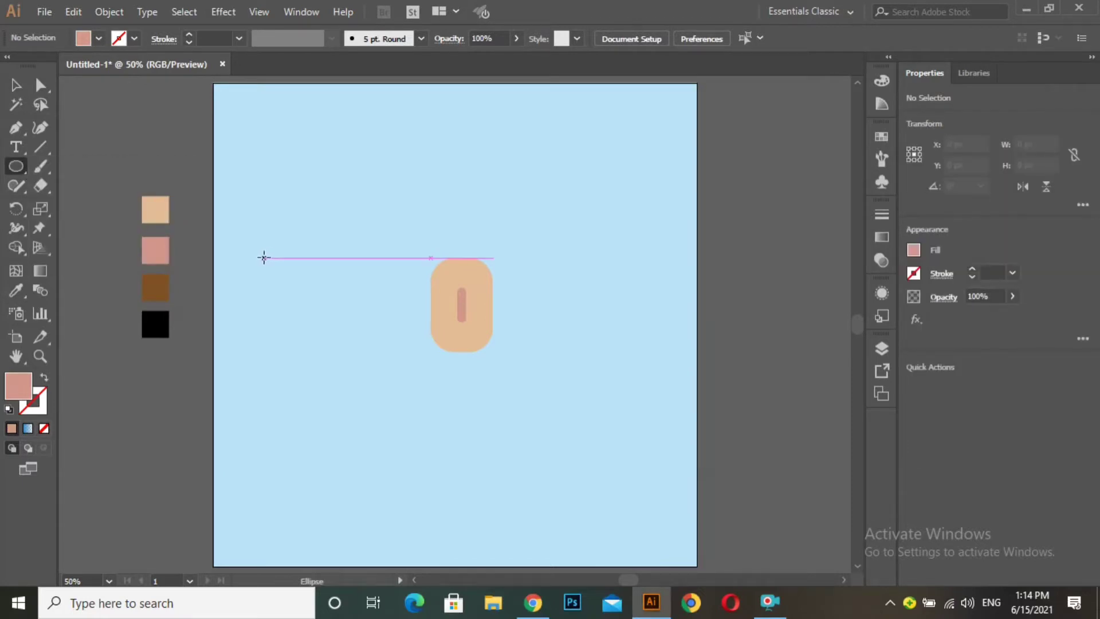
left_click_drag(264, 257, 274, 273)
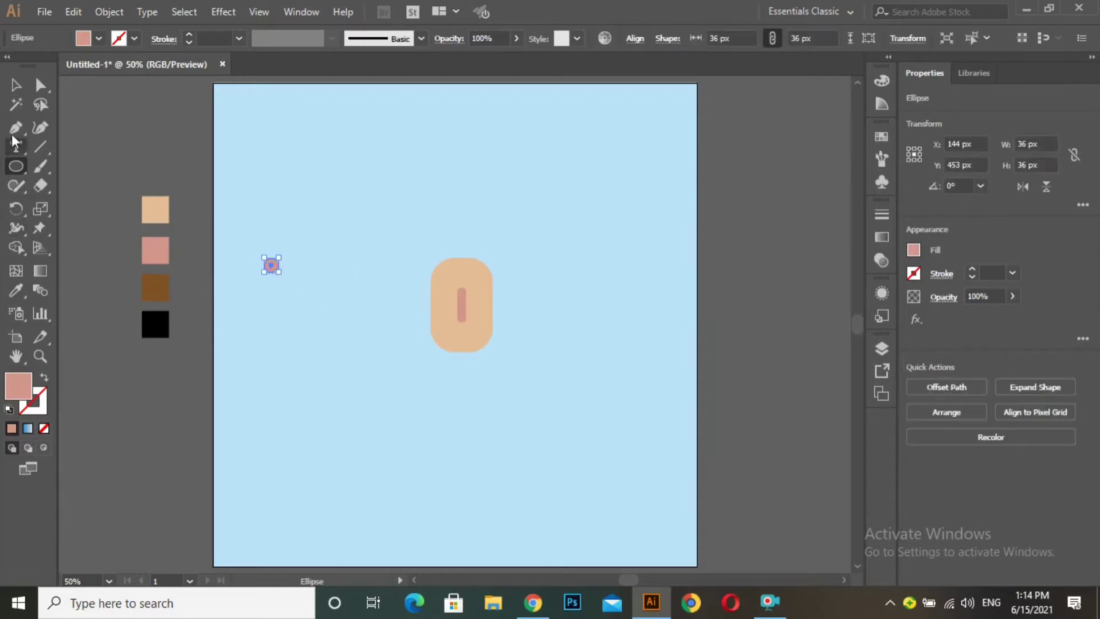
left_click(16, 291)
left_click(155, 325)
key("v")
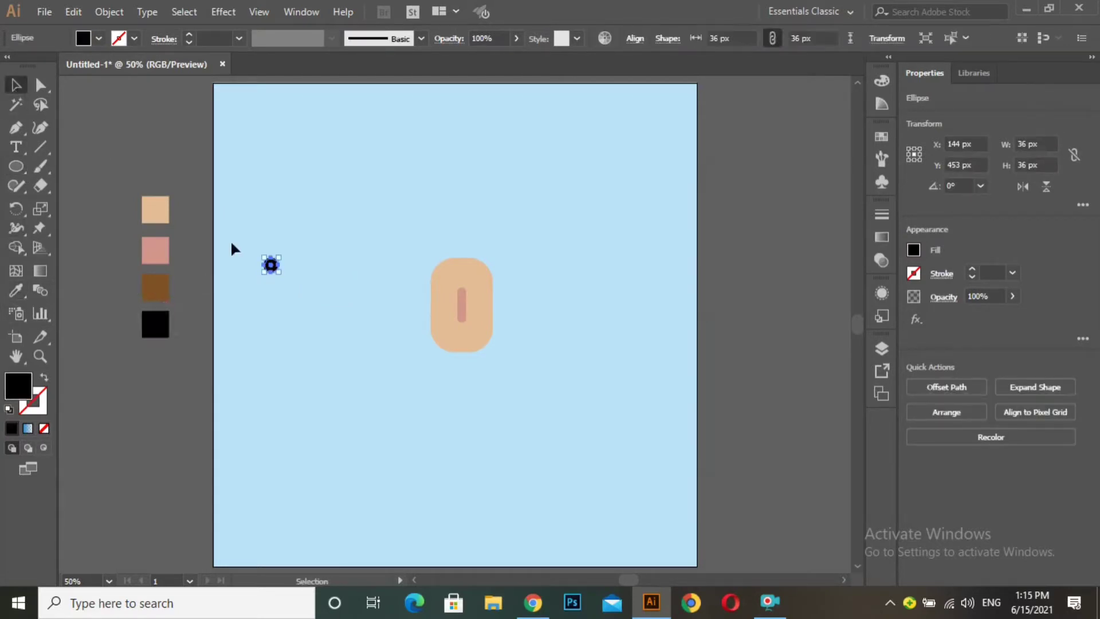
Place the black circle as an eye, duplicate it on the other side of the nose, and nudge the right eye slightly outward
left_click_drag(271, 265, 474, 288)
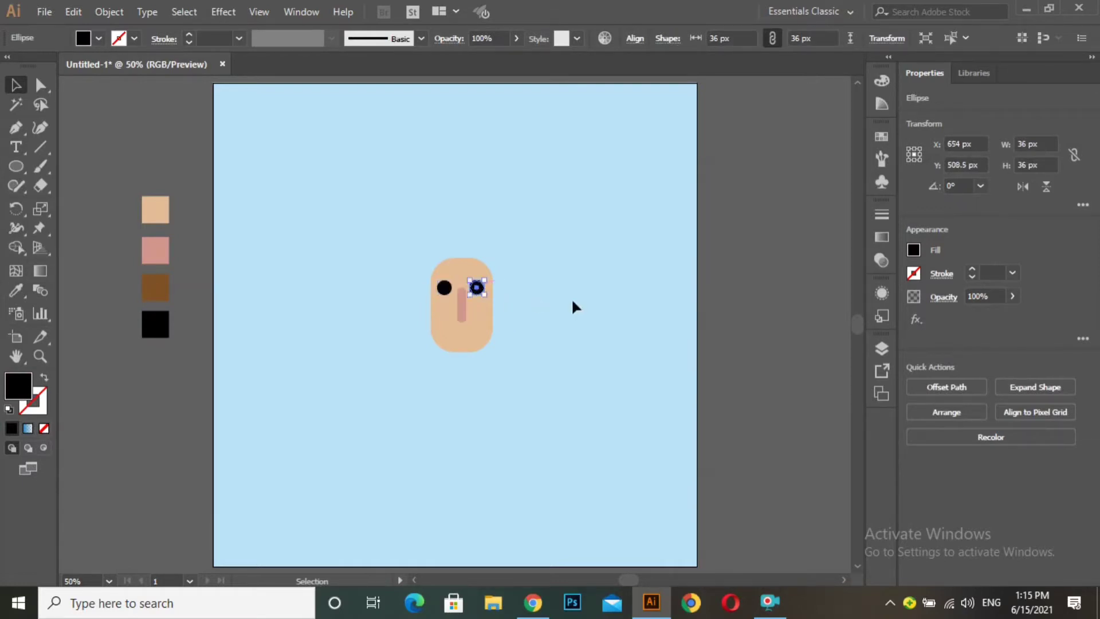
left_click(575, 302)
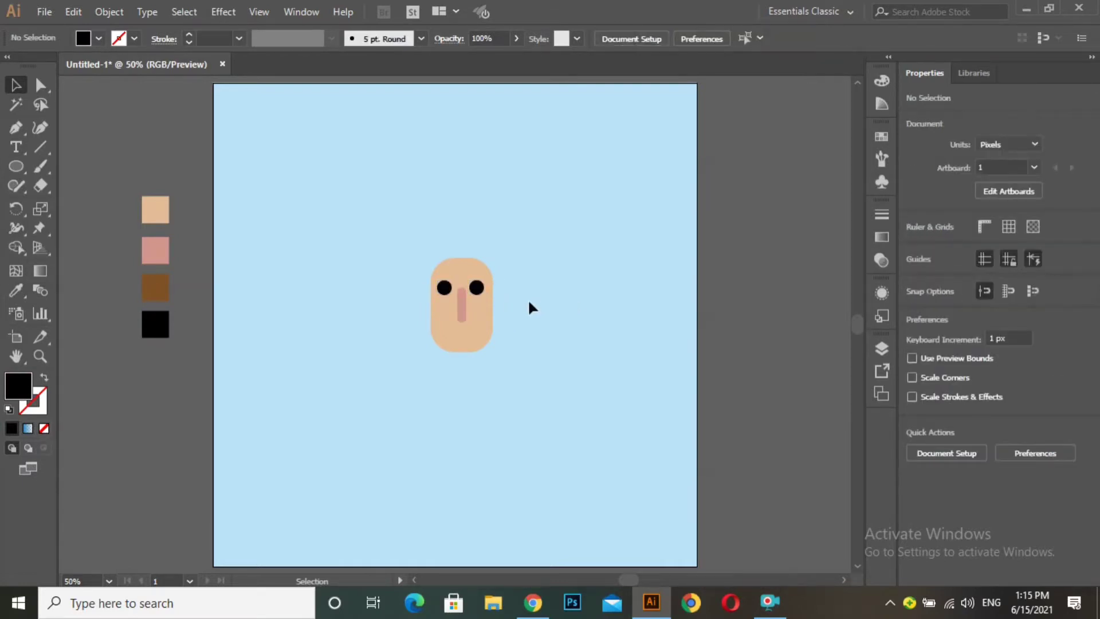
left_click(479, 289)
key("Right")
key("Right")
key("Right")
key("Right")
key("Right")
key("Right")
key("Right")
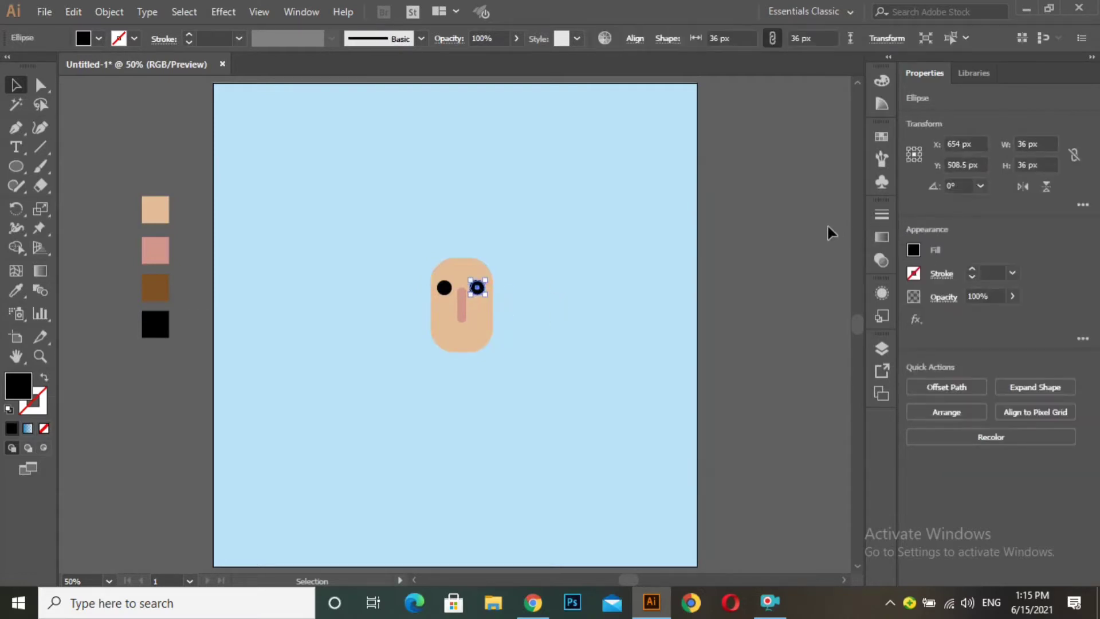
left_click(598, 286)
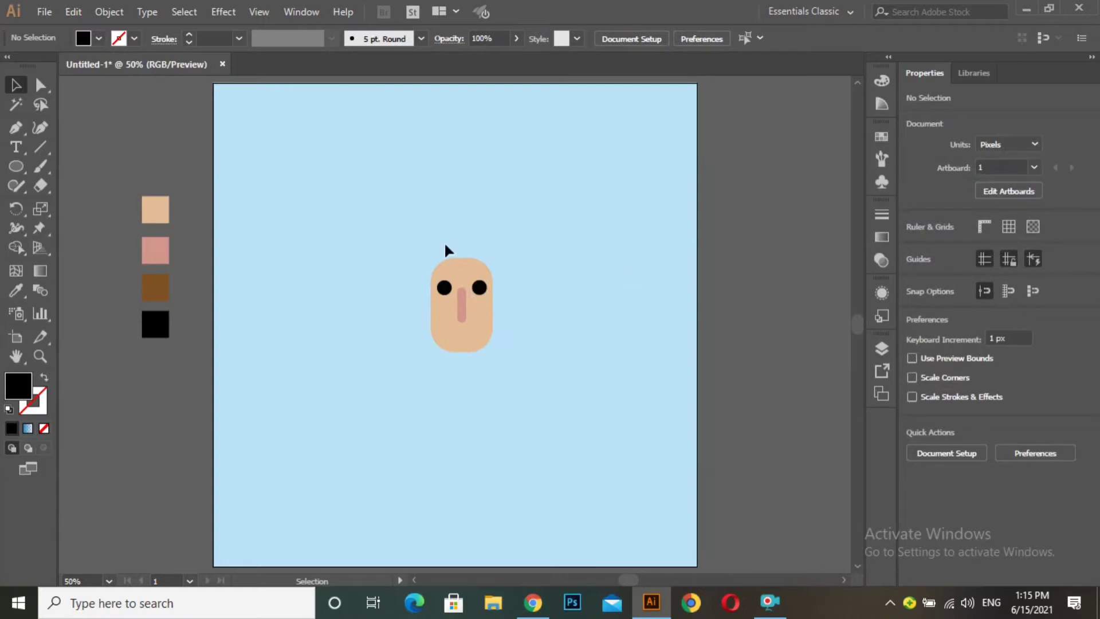
Draw a black circle about 120 px in diameter below the face and cover its upper half with a wide rectangle
left_click(16, 166)
left_click_drag(335, 419, 380, 454)
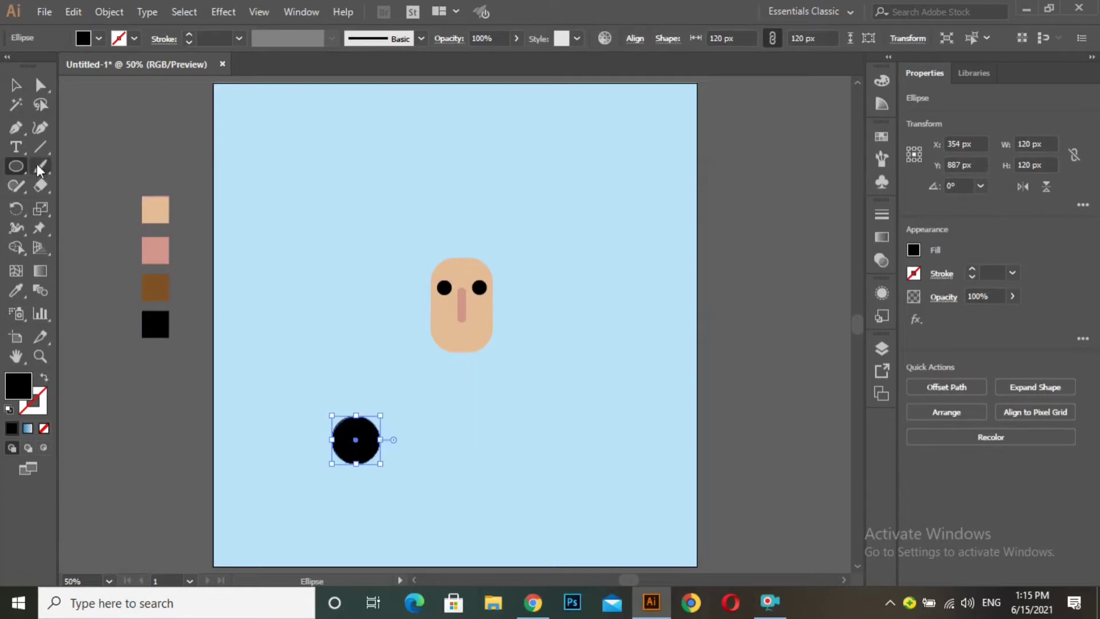
left_click_drag(17, 168, 86, 166)
left_click_drag(308, 405, 442, 440)
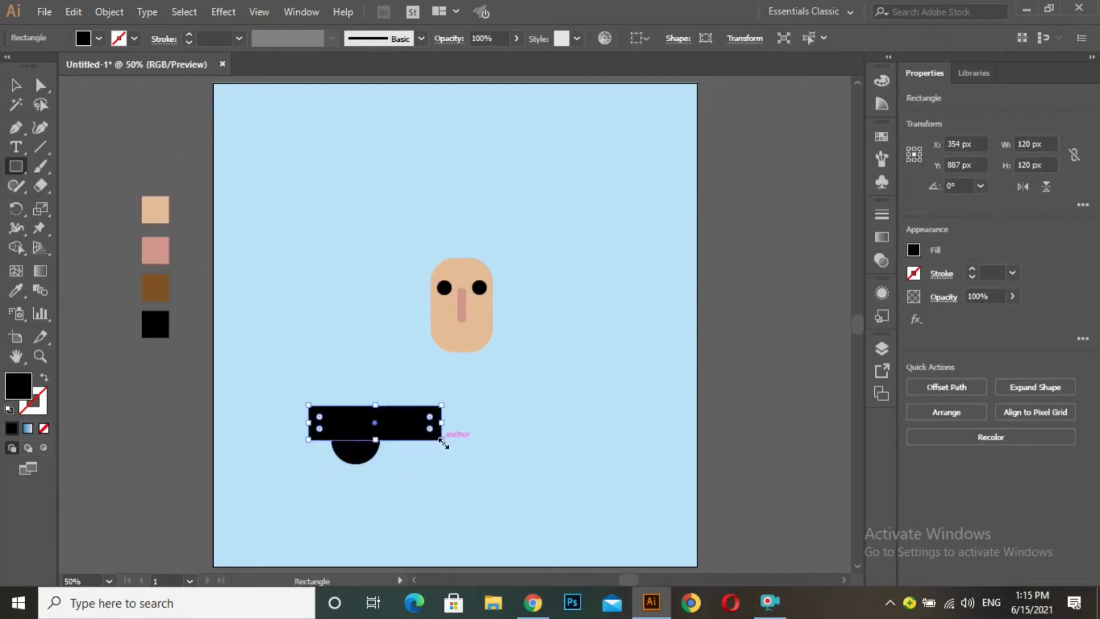
Remove the rectangle and the circle's upper half with the Shape Builder tool to leave a half circle
left_click(16, 86)
left_click_drag(309, 385, 404, 494)
left_click(16, 248)
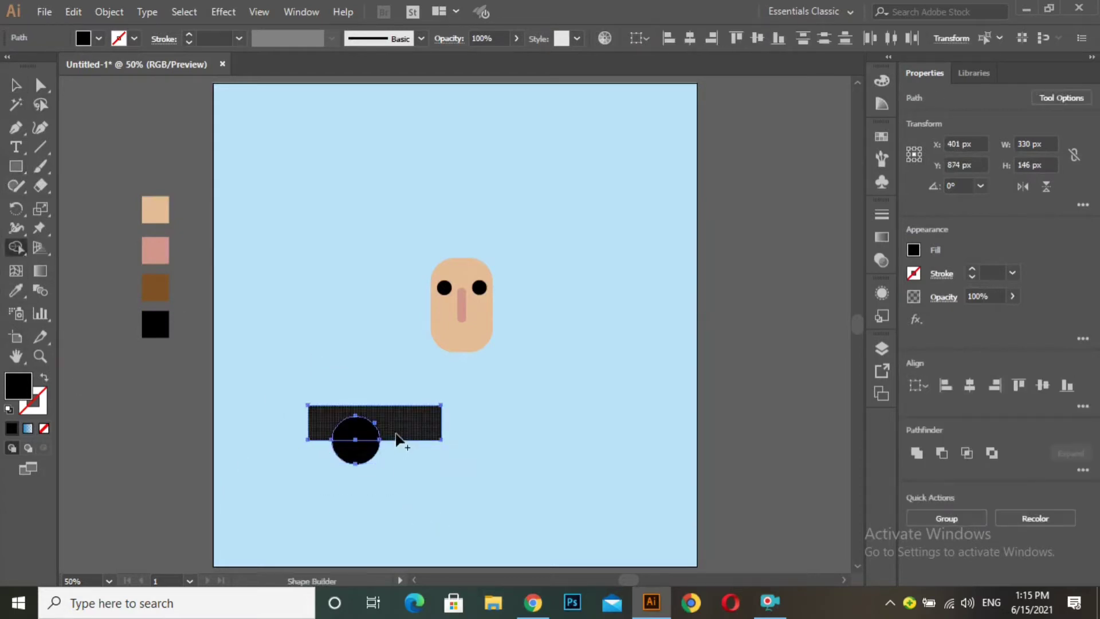
left_click_drag(402, 435, 286, 427)
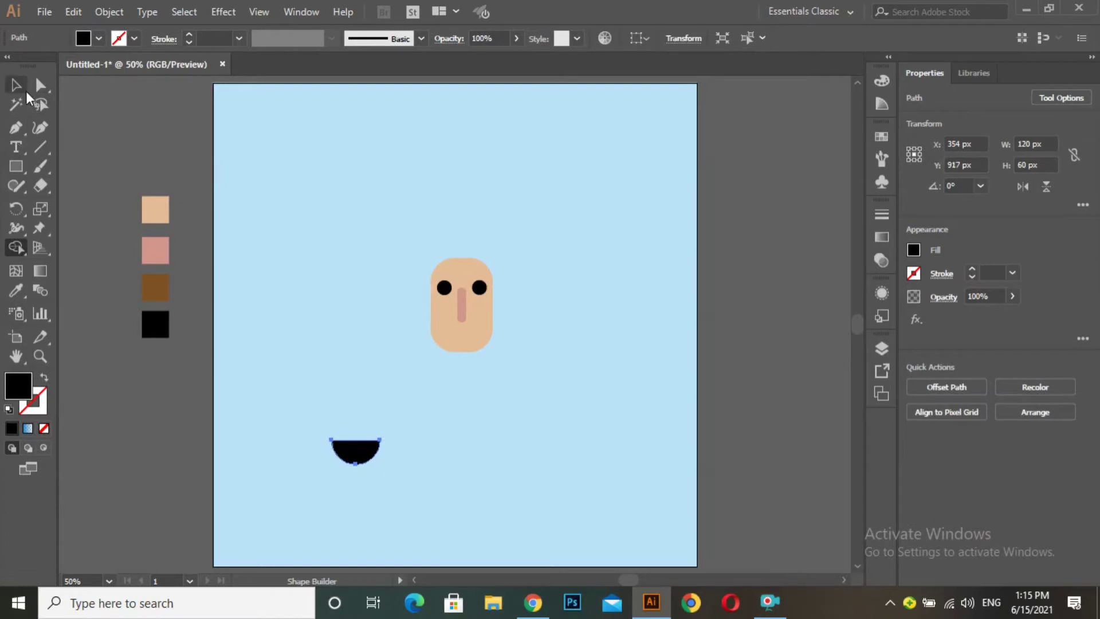
Scale the half circle down to about 52 × 26 px and position it centred just beneath the nose as the mouth
left_click(16, 86)
left_click(367, 456)
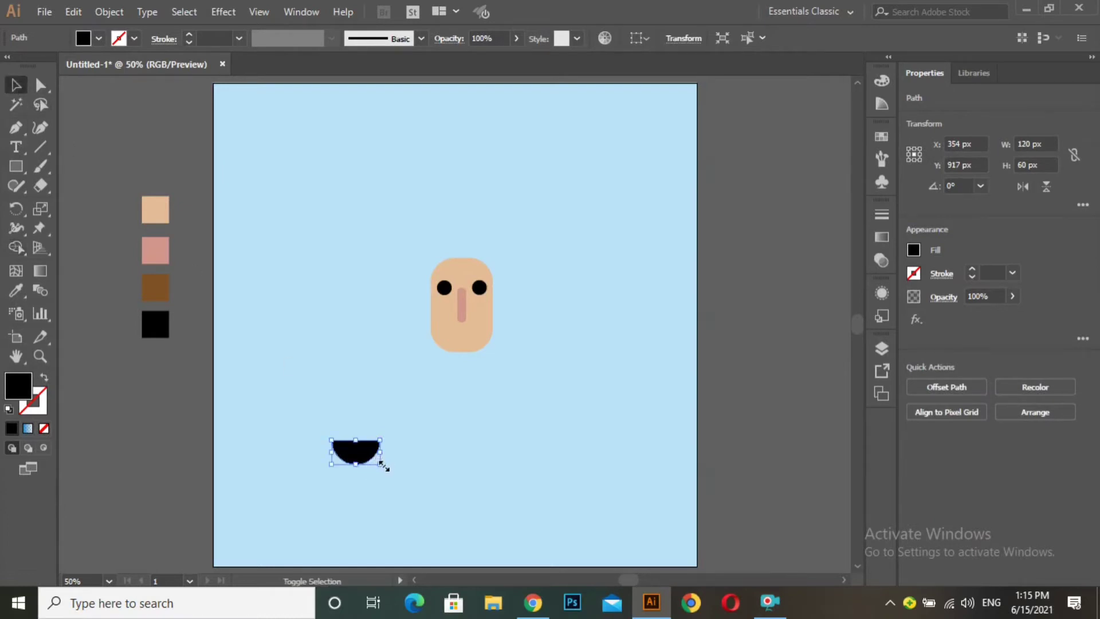
left_click_drag(383, 466, 462, 334)
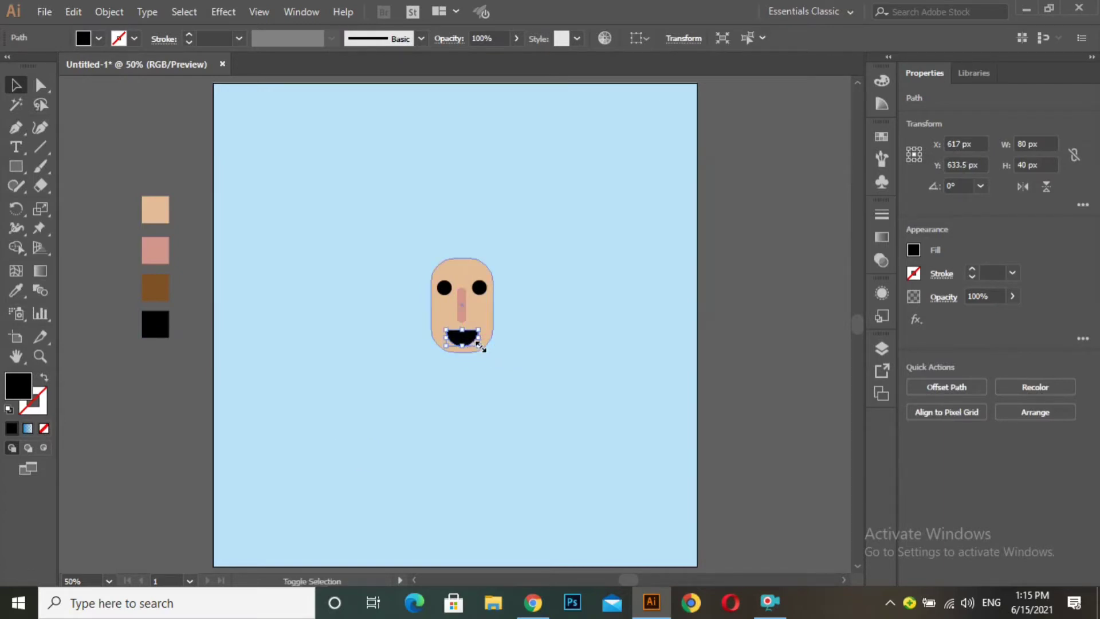
left_click_drag(480, 346, 475, 343)
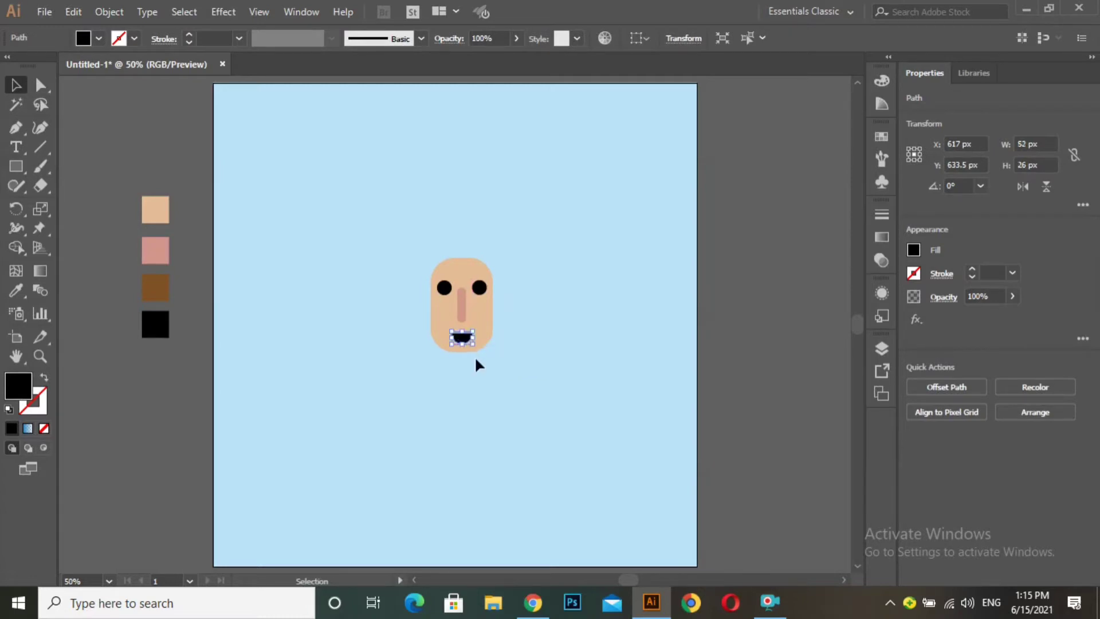
key("Up")
key("Up")
key("Up")
key("Up")
key("Up")
key("Up")
left_click(477, 377)
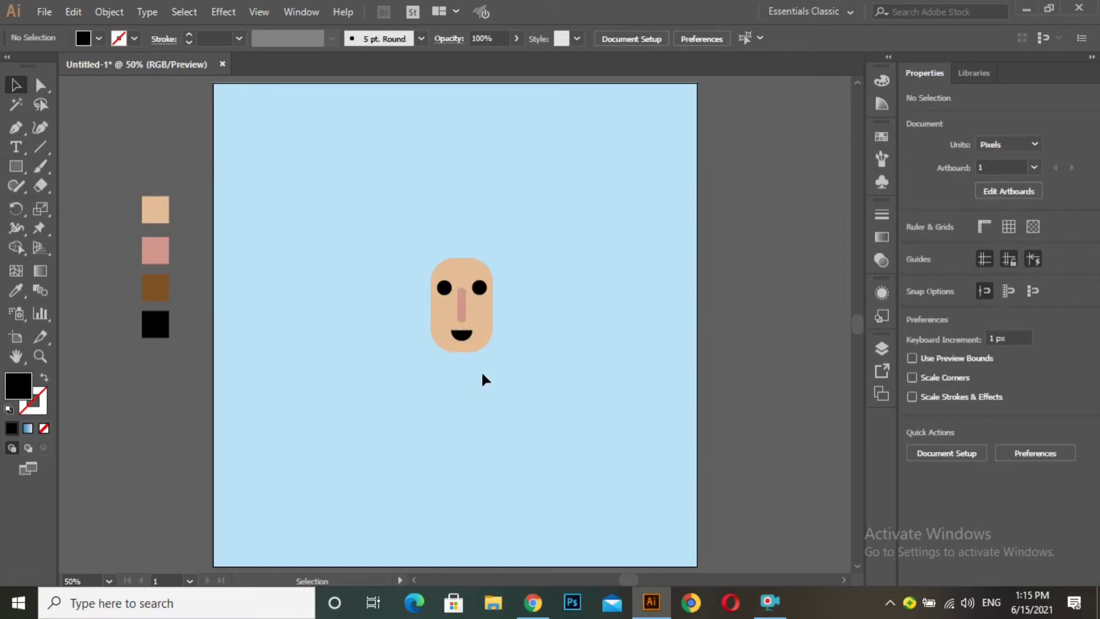
Scale both eyes down together about their common centre until each is about 25 px in diameter
left_click(445, 288)
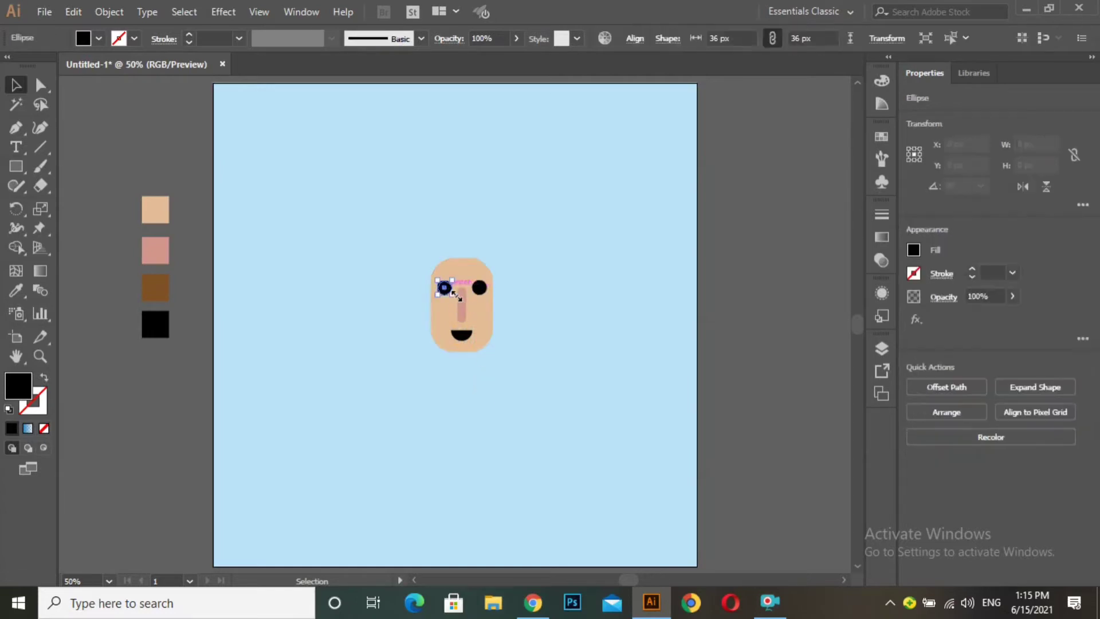
left_click(485, 291, "shift")
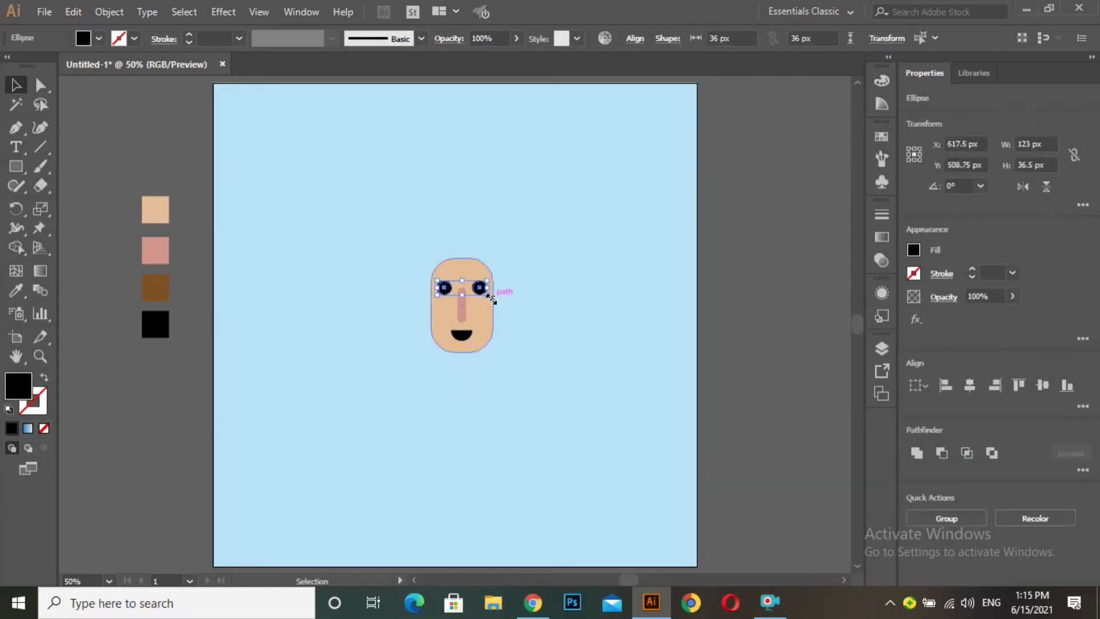
left_click_drag(492, 298, 487, 295)
left_click(525, 315)
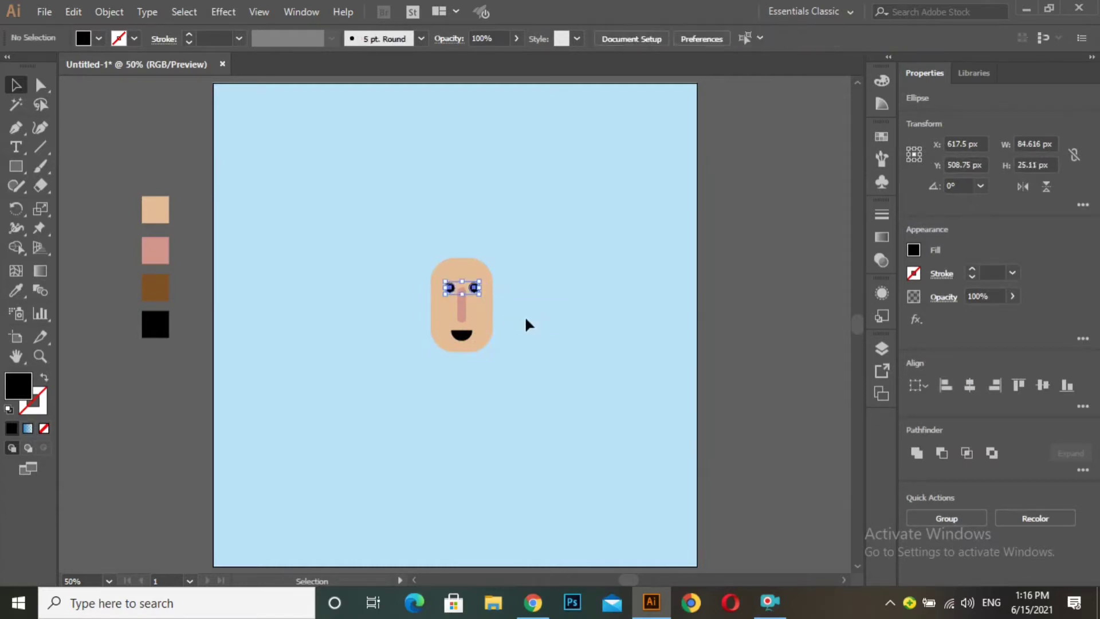
Move the right eye outward to the right and the left eye outward to the left to widen their spacing
left_click(475, 289)
key("shift+Right")
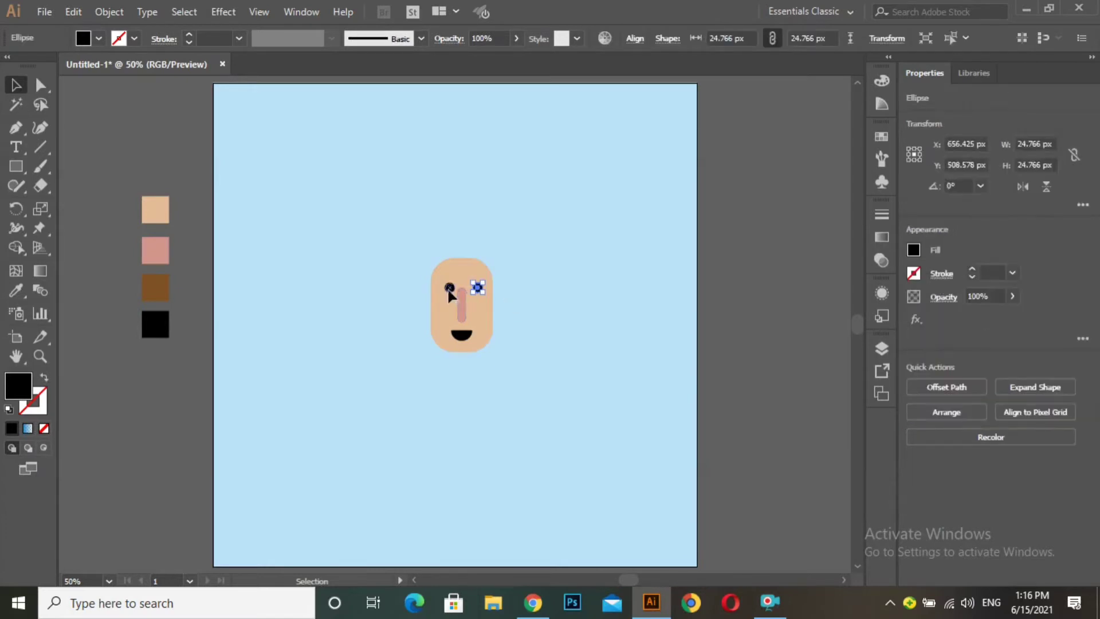
left_click(450, 289)
key("shift+Left")
left_click(524, 318)
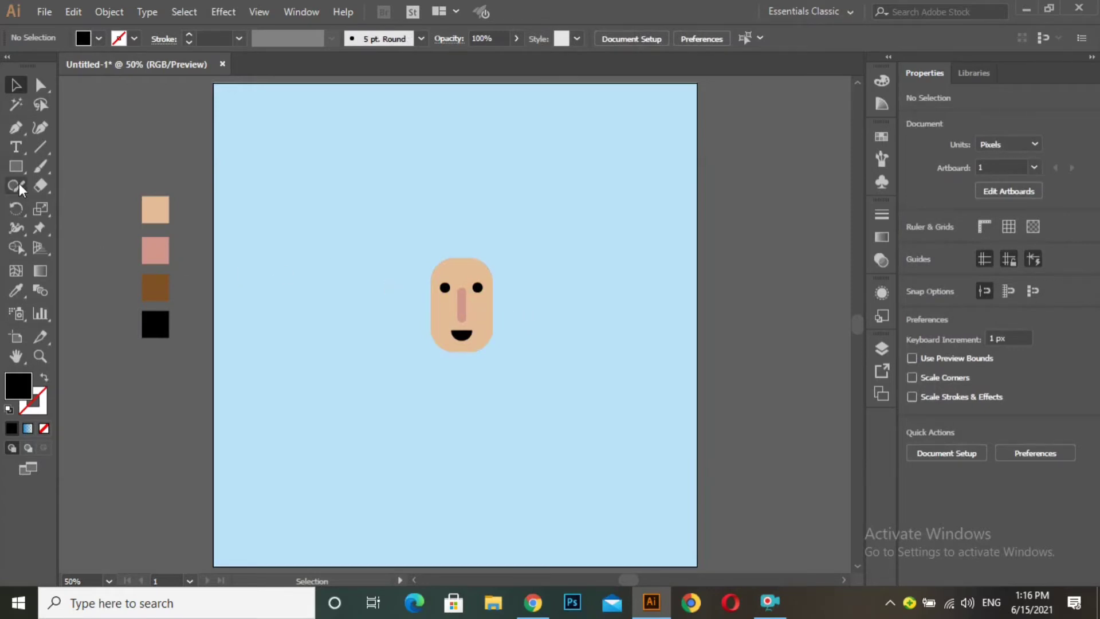
Draw a circle about 59 px in diameter left of the face and fill it with the tan swatch colour
left_click_drag(12, 169, 75, 202)
left_click_drag(278, 265, 291, 288)
left_click(16, 290)
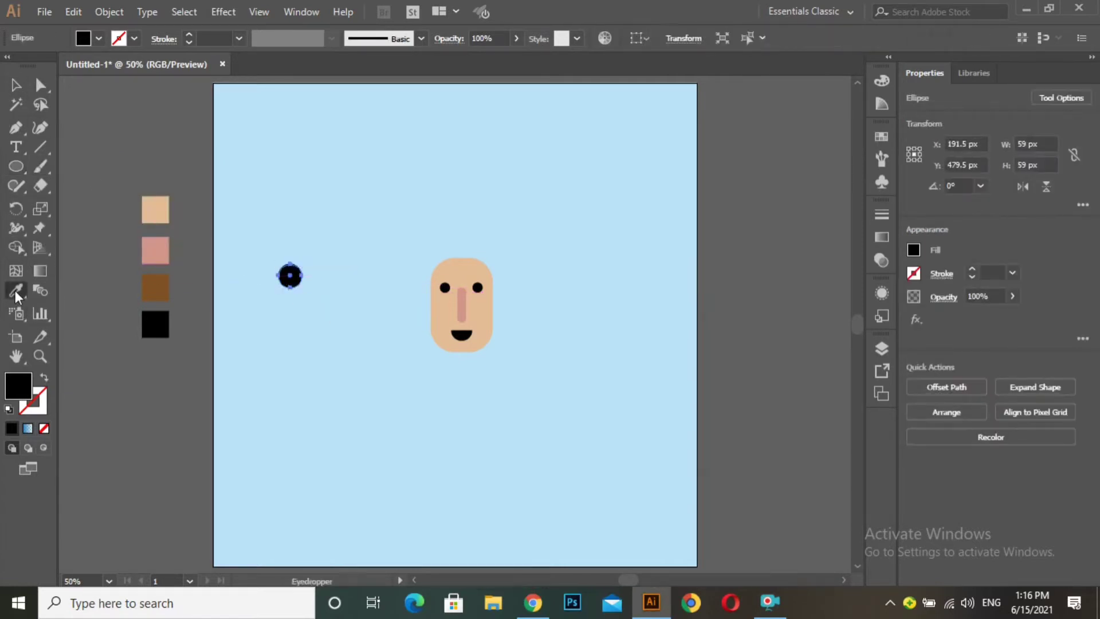
left_click(154, 210)
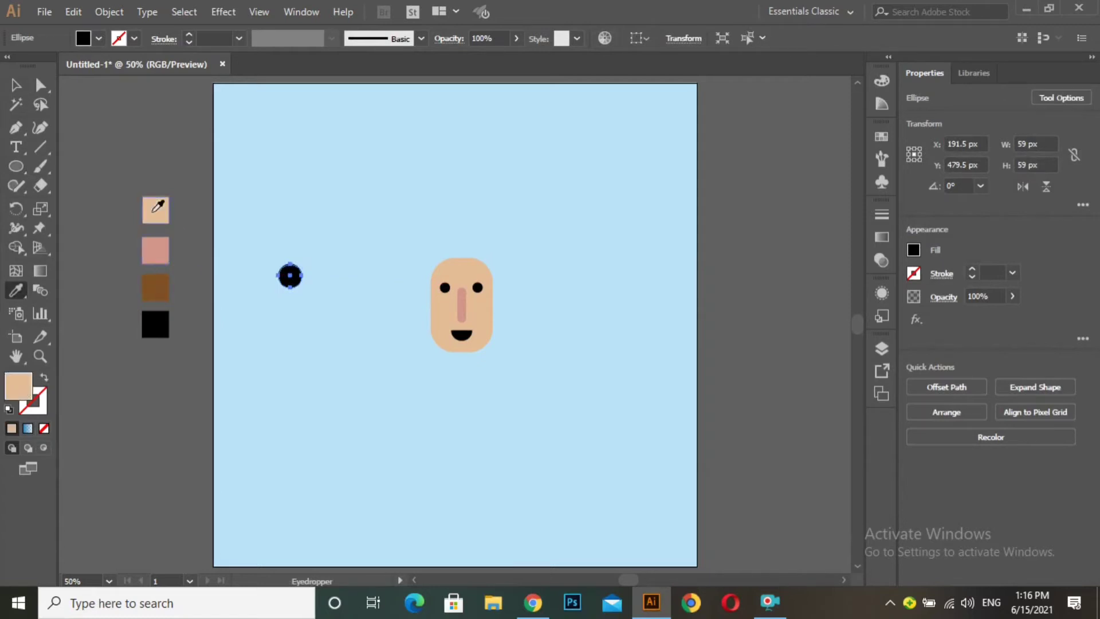
key("v")
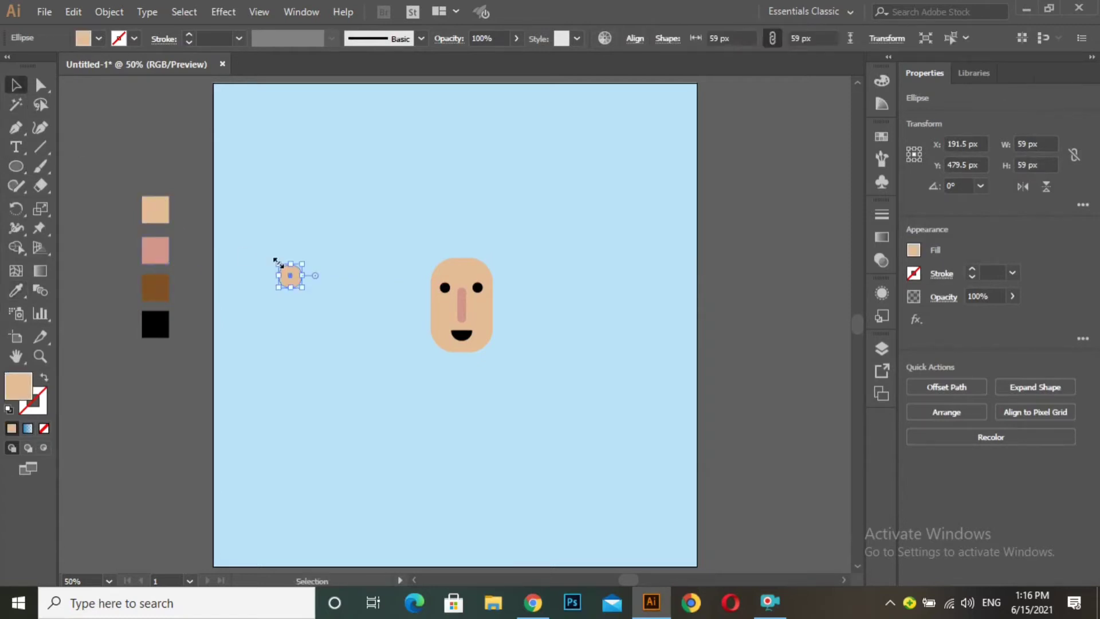
Duplicate the tan circle in place and scale the copy down about its centre to 37 px
left_click(73, 12)
left_click(133, 91)
left_click(74, 12)
left_click(151, 157)
left_click_drag(302, 262, 299, 263)
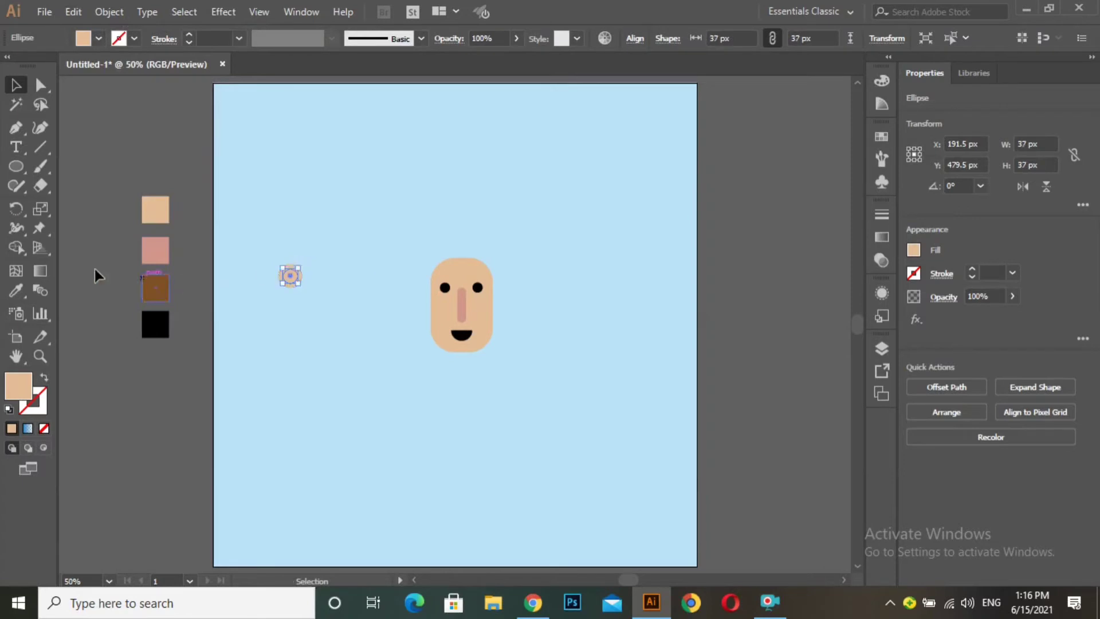
Fill the inner 37 px circle with the pink swatch colour
left_click(15, 291)
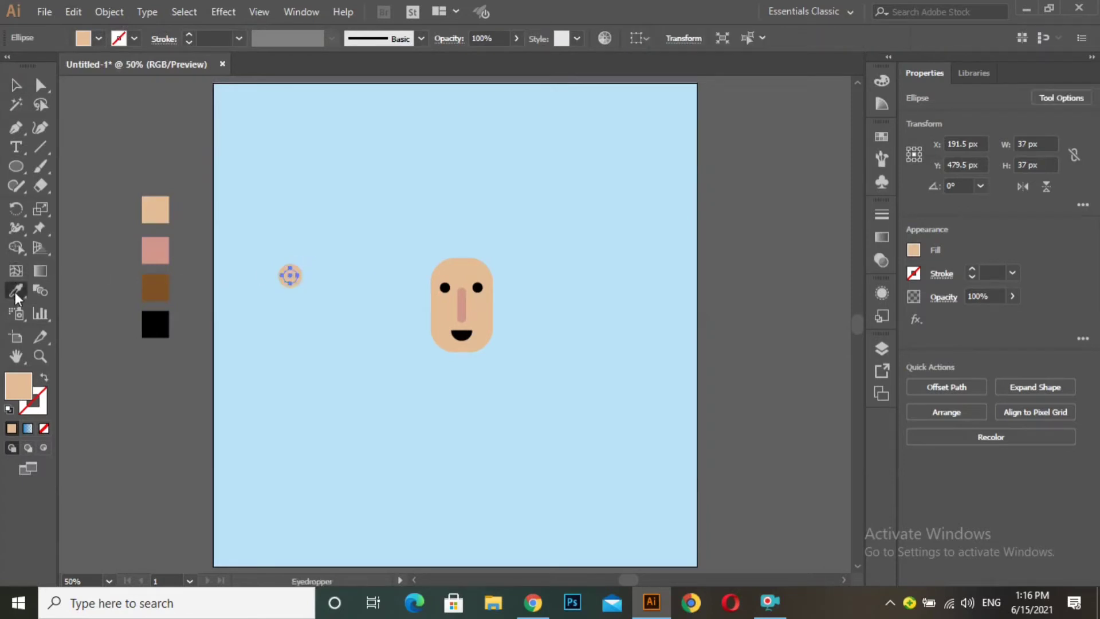
left_click(166, 259)
left_click(16, 85)
left_click(259, 263)
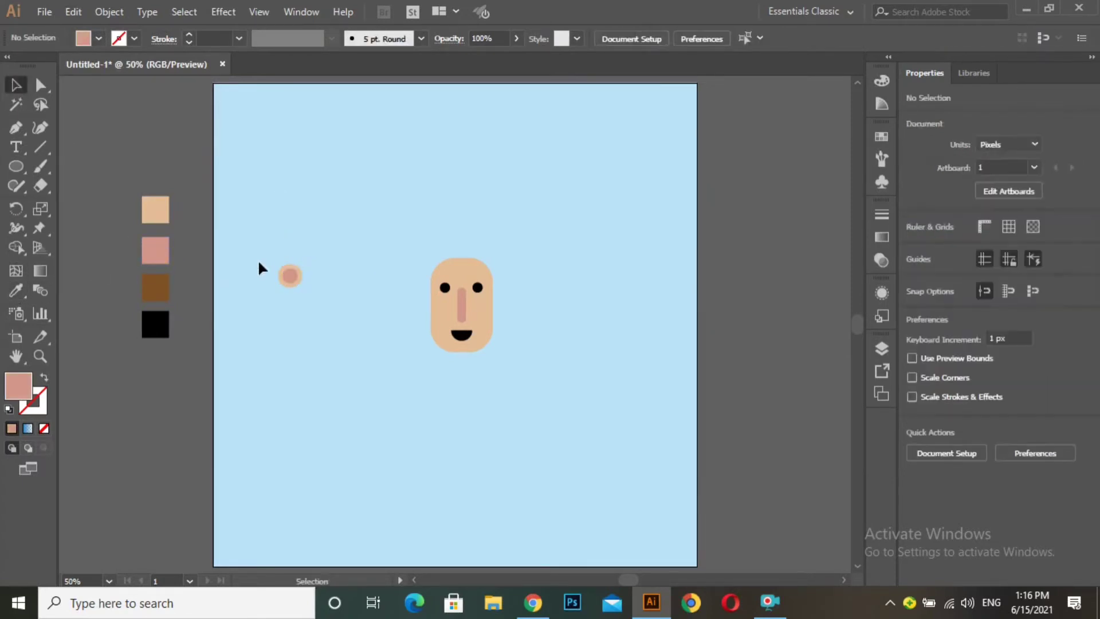
Place a copy of the tan and pink ear circles on the face's right edge and move the originals onto its left edge
left_click_drag(273, 242, 292, 278)
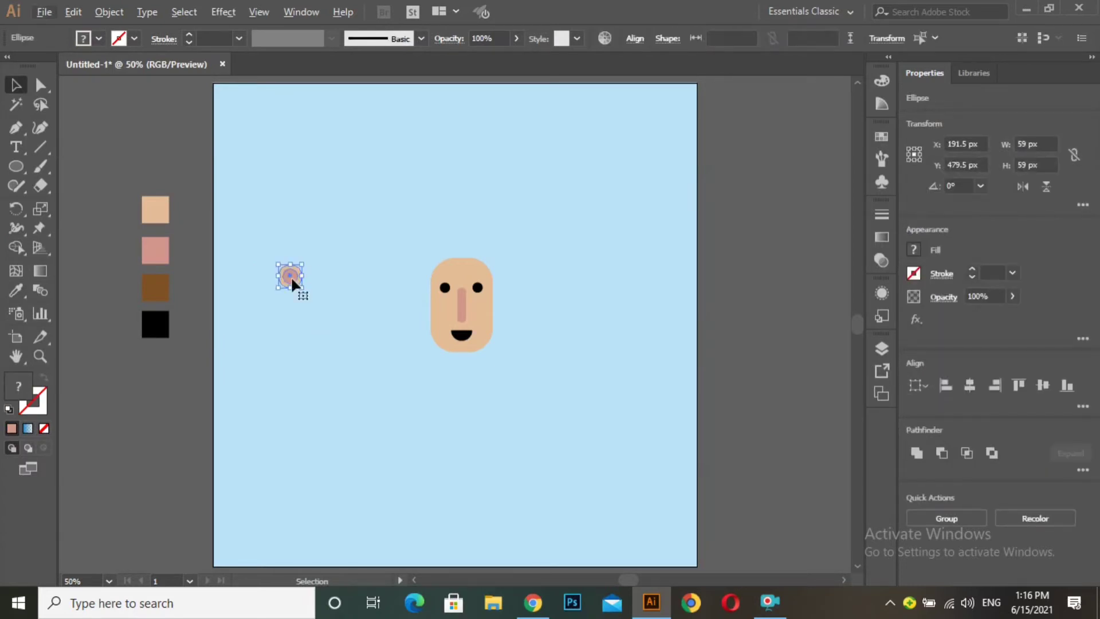
left_click_drag(291, 277, 493, 291)
left_click(414, 346)
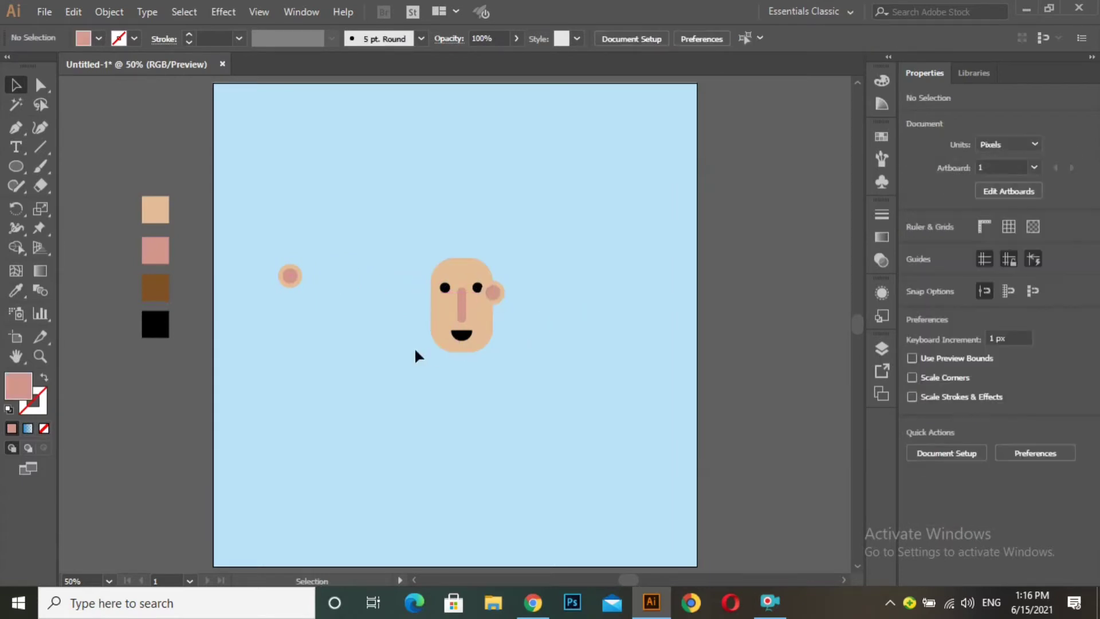
left_click_drag(256, 235, 332, 319)
left_click_drag(291, 278, 432, 293)
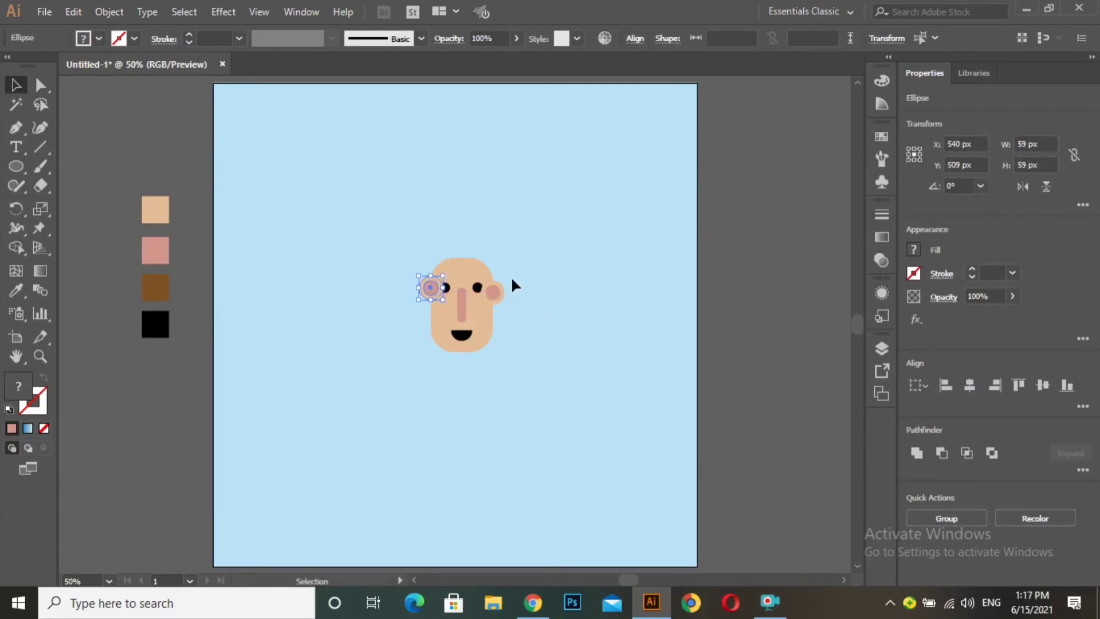
Try to align the ungrouped circles of both ears along their bottom edges
left_click_drag(512, 279, 496, 297)
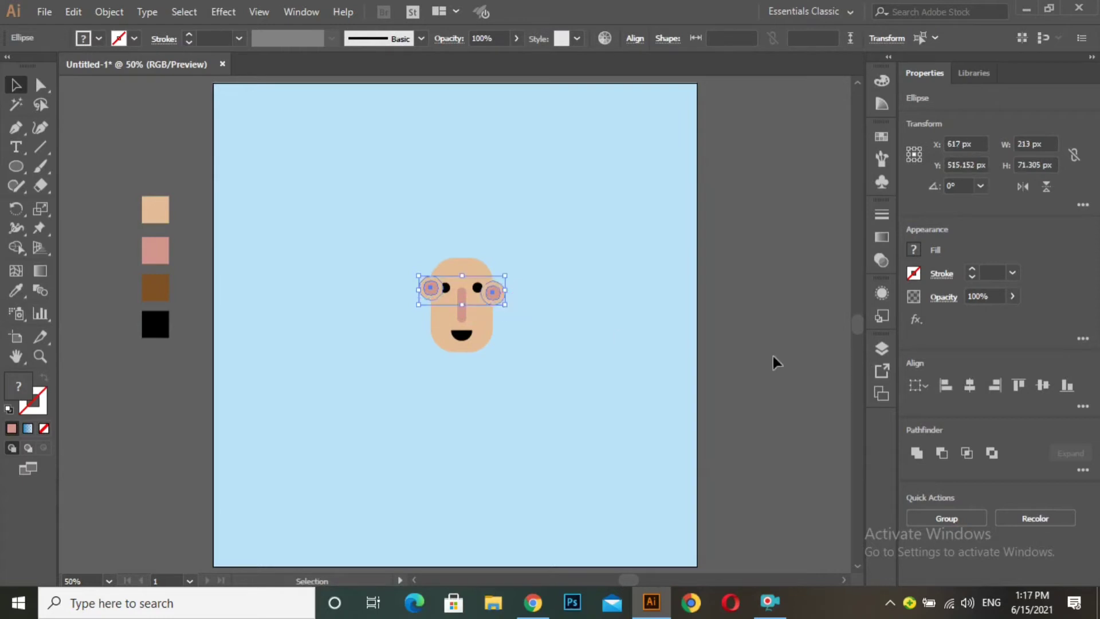
left_click(1060, 387)
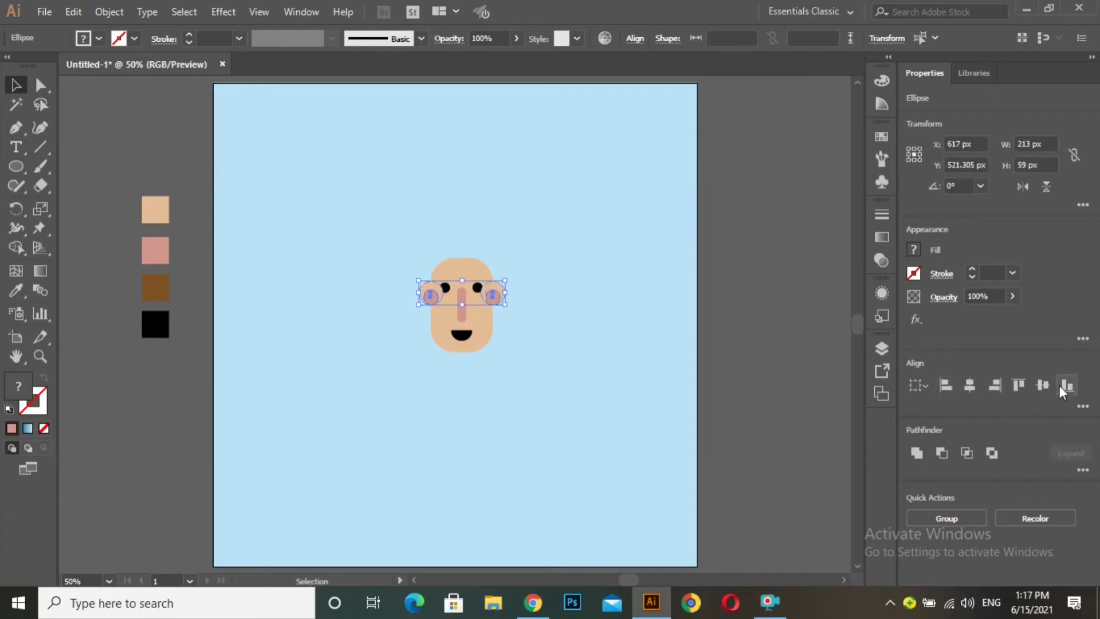
left_click(1005, 382)
left_click(569, 294)
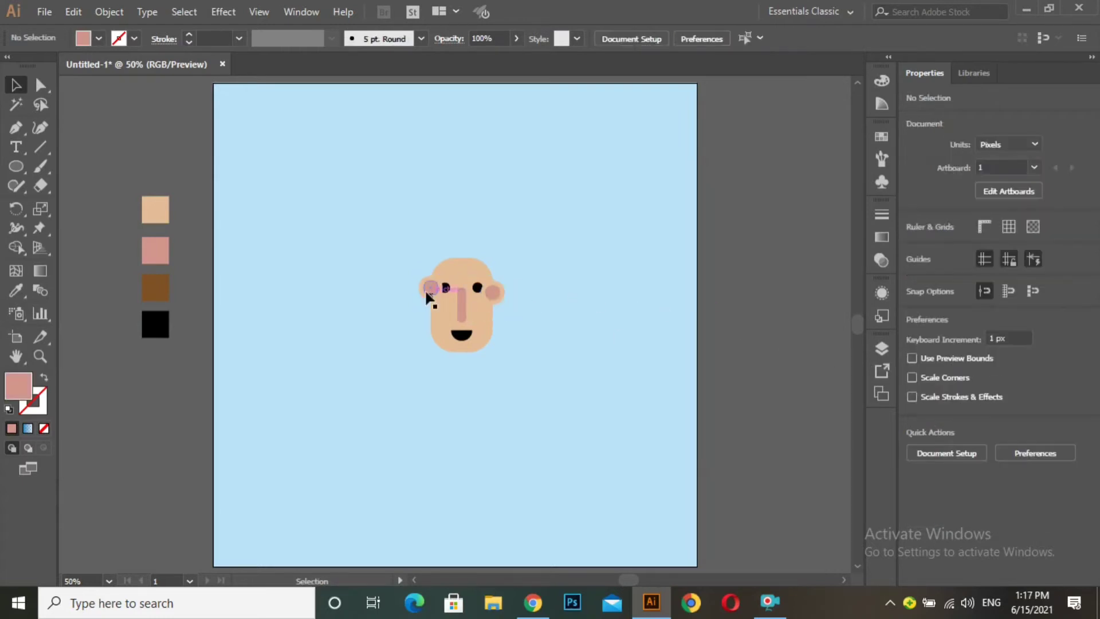
Move both circles of the left ear down to a Y position of 523 px
left_click_drag(401, 279, 427, 297)
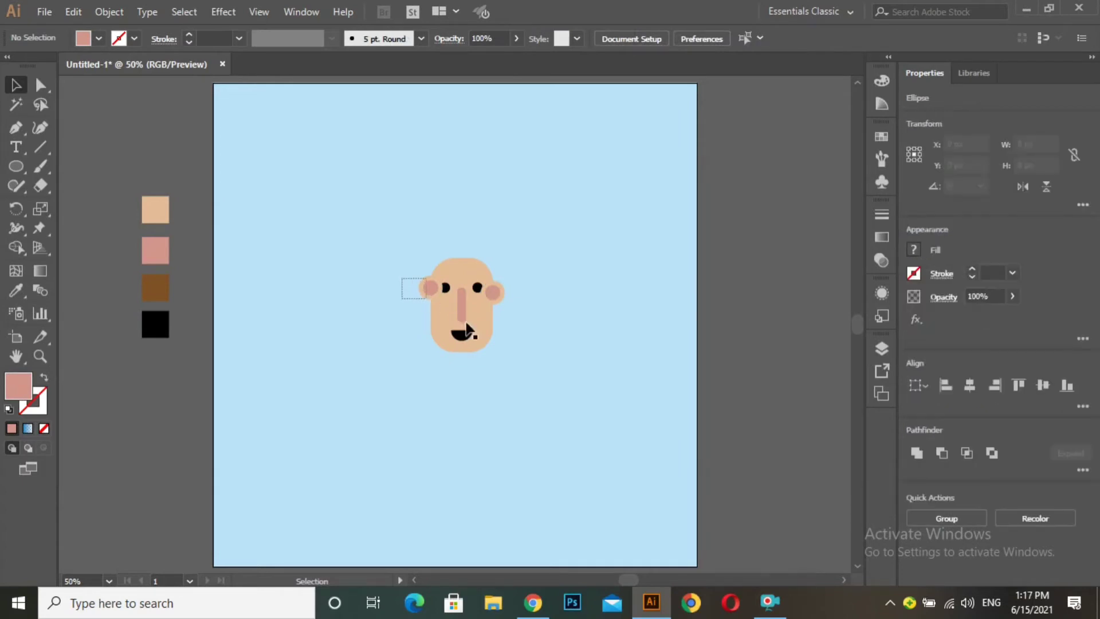
key("ctrl+bracketleft")
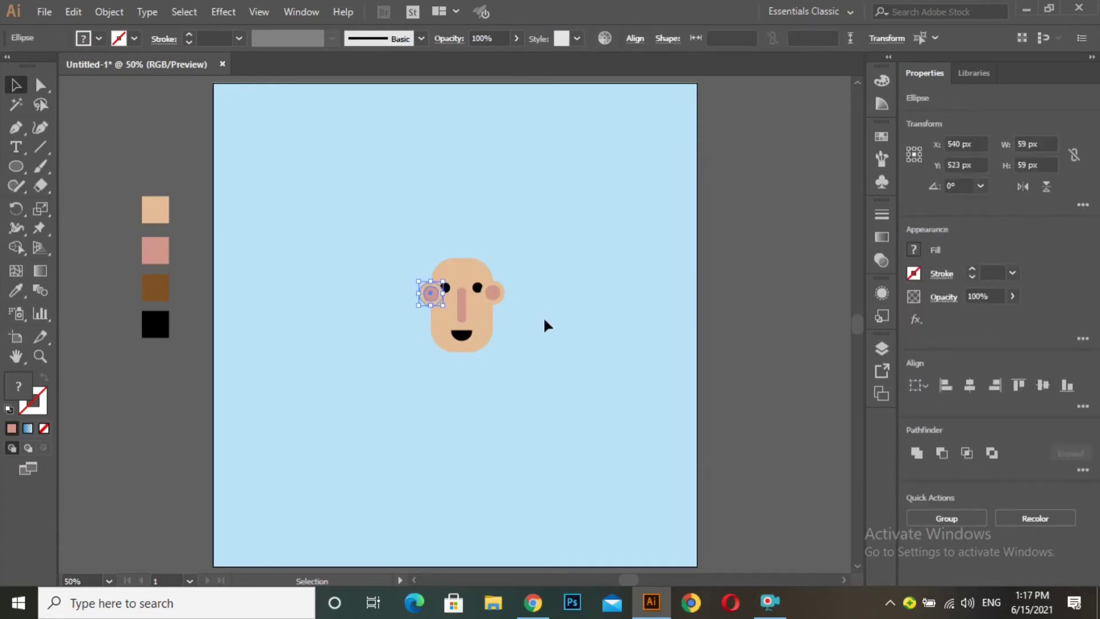
left_click(496, 338)
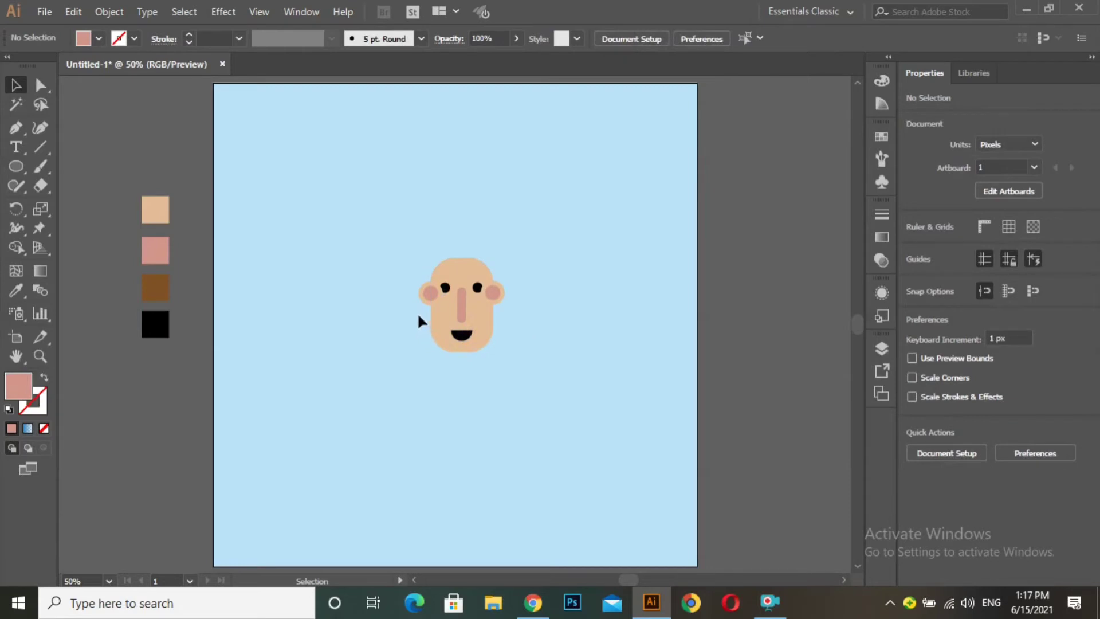
Group the two circles of the left ear, and group the two circles of the right ear separately
left_click_drag(424, 298, 427, 299)
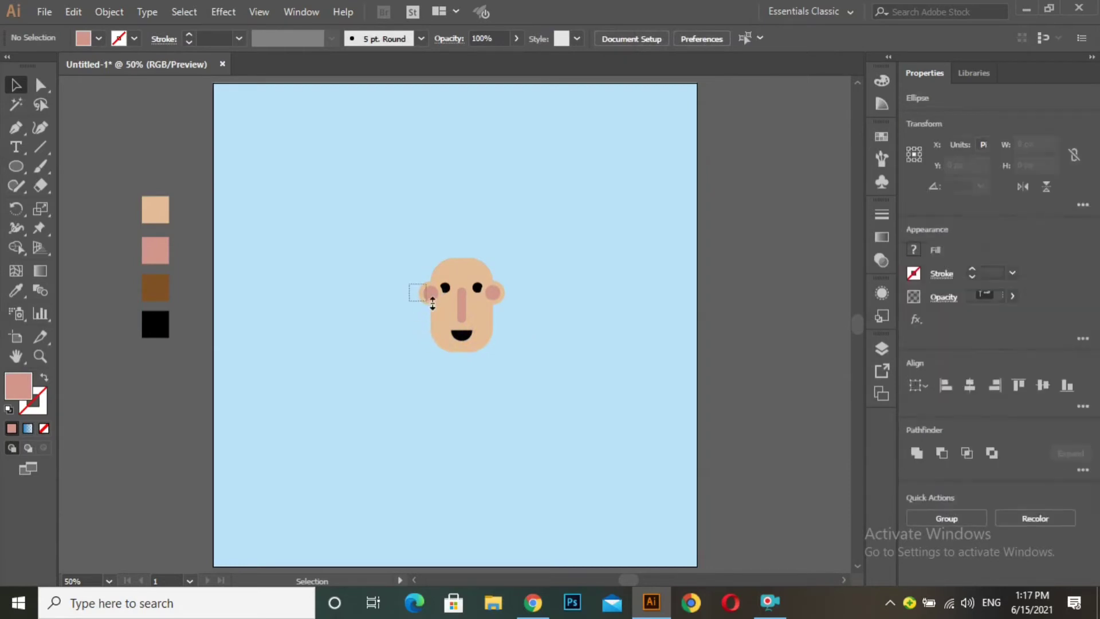
right_click(431, 295)
left_click(472, 370)
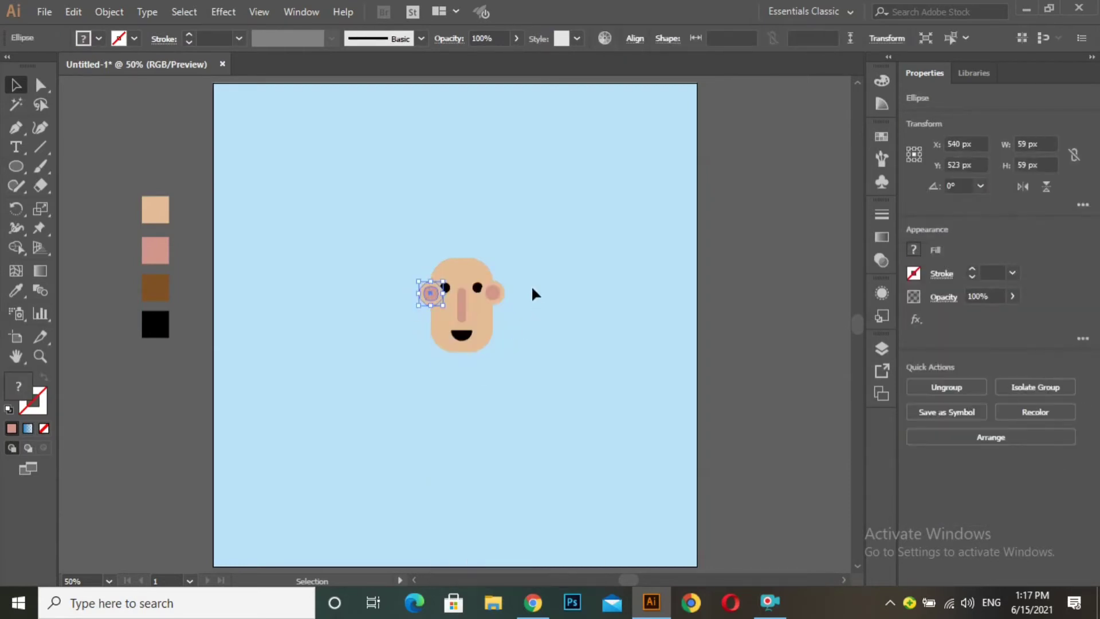
left_click_drag(495, 303, 494, 299)
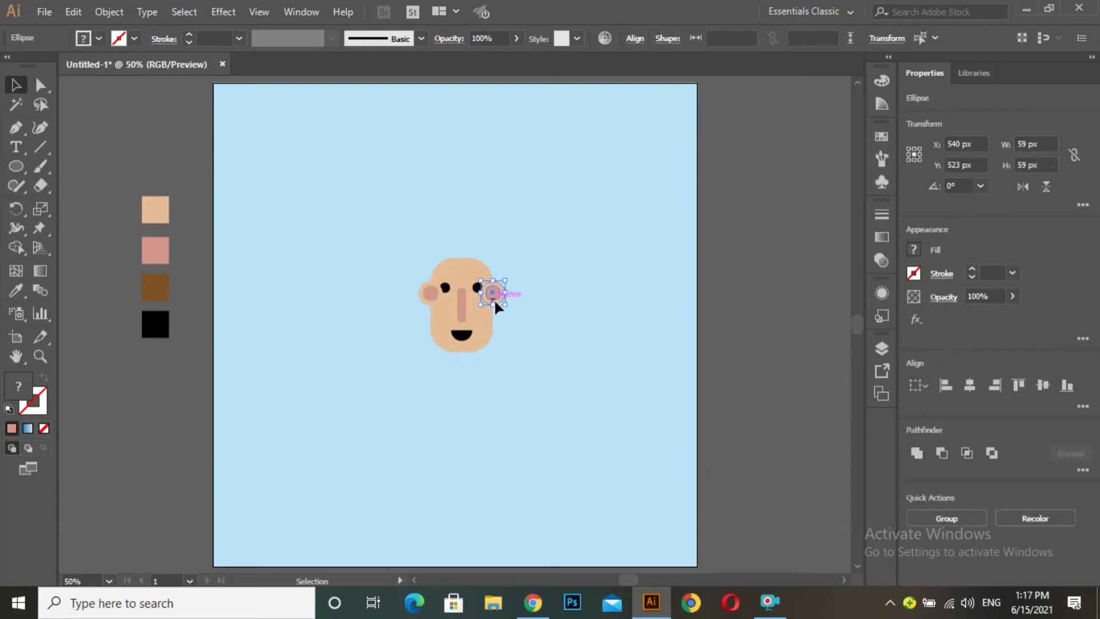
right_click(494, 299)
left_click(528, 375)
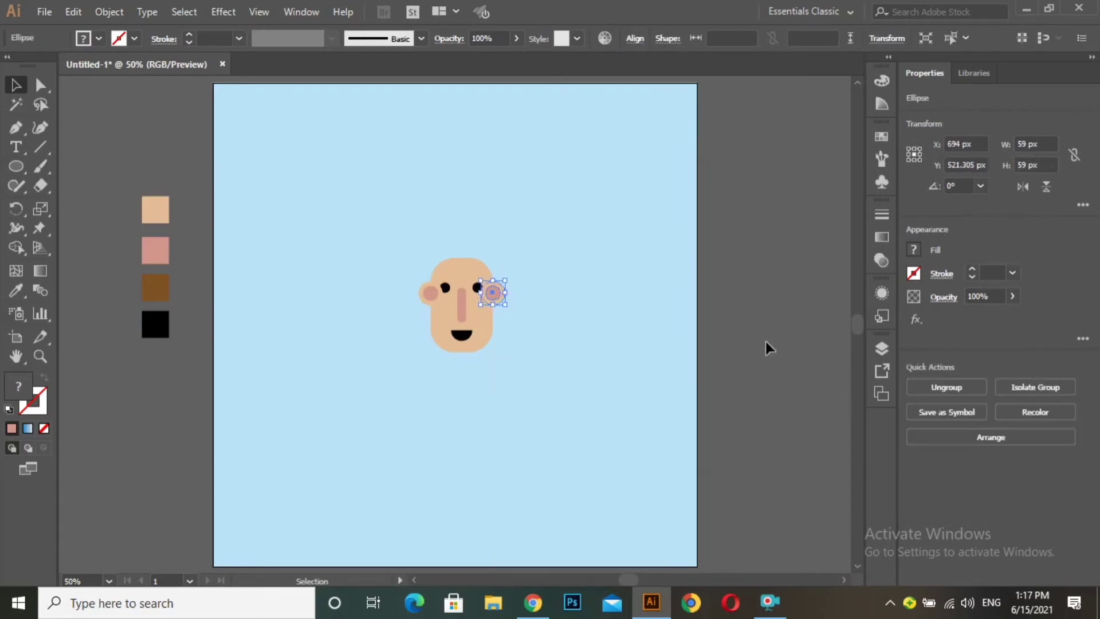
Align the two ear groups along their bottom edges
left_click(424, 296, "shift")
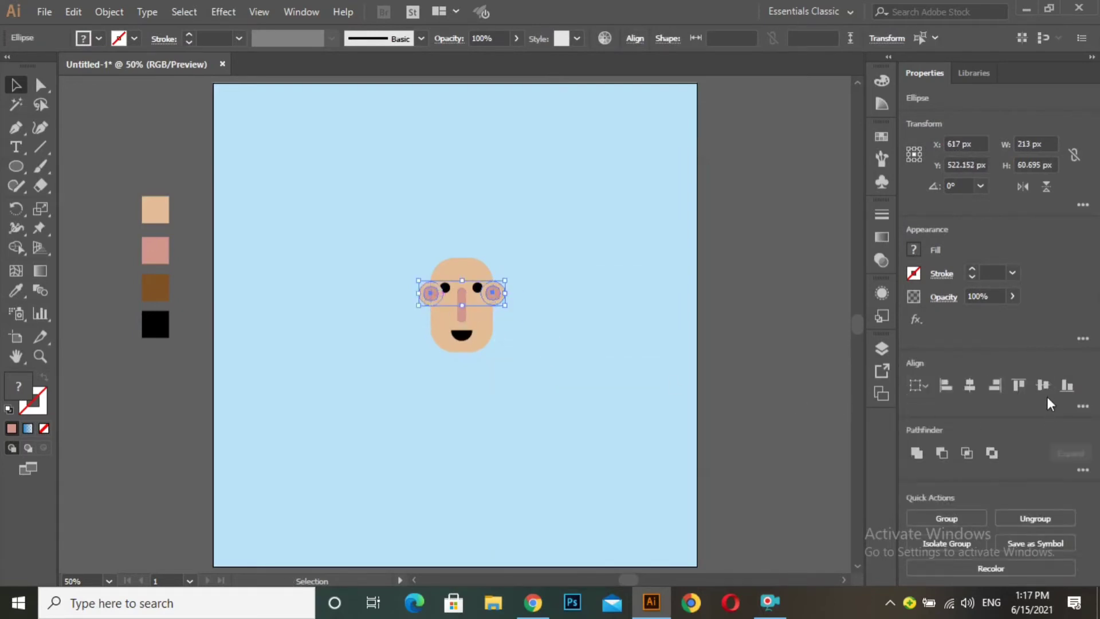
left_click(1063, 388)
left_click(476, 347)
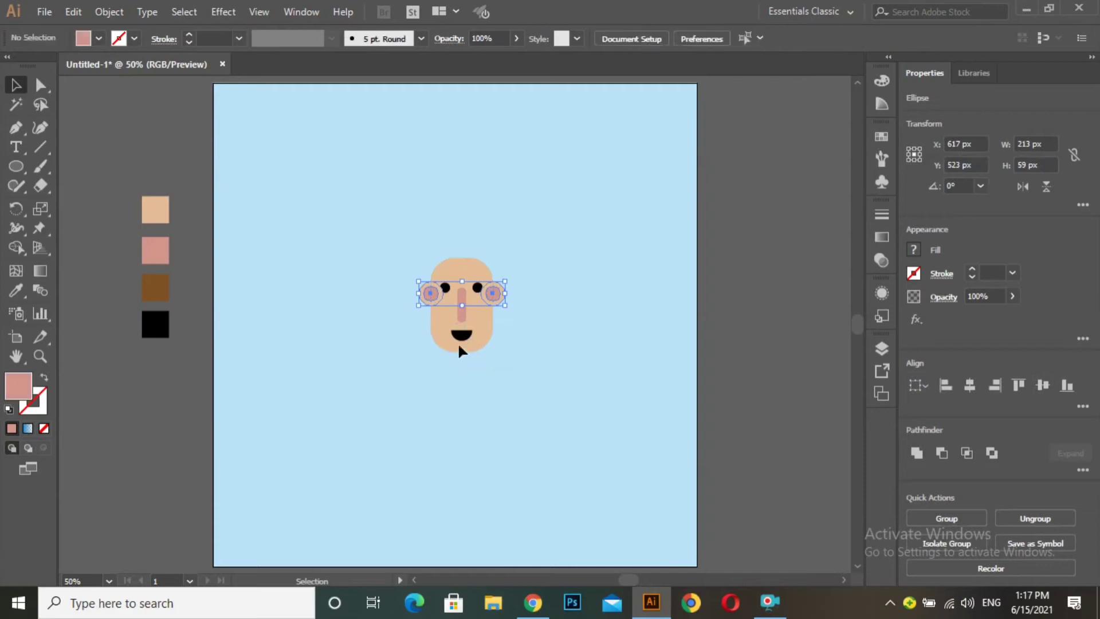
Bring the head shape, eyes, nose and mouth to the front so they overlap the ears
left_click_drag(440, 250, 474, 326)
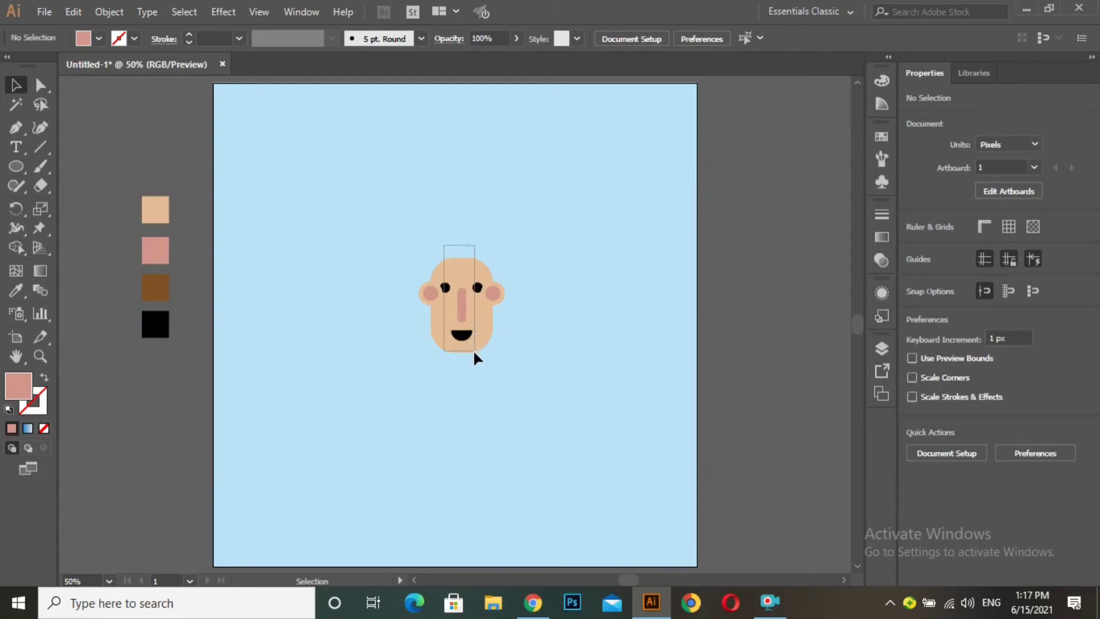
left_click(473, 350)
right_click(468, 351)
mouse_move(555, 294)
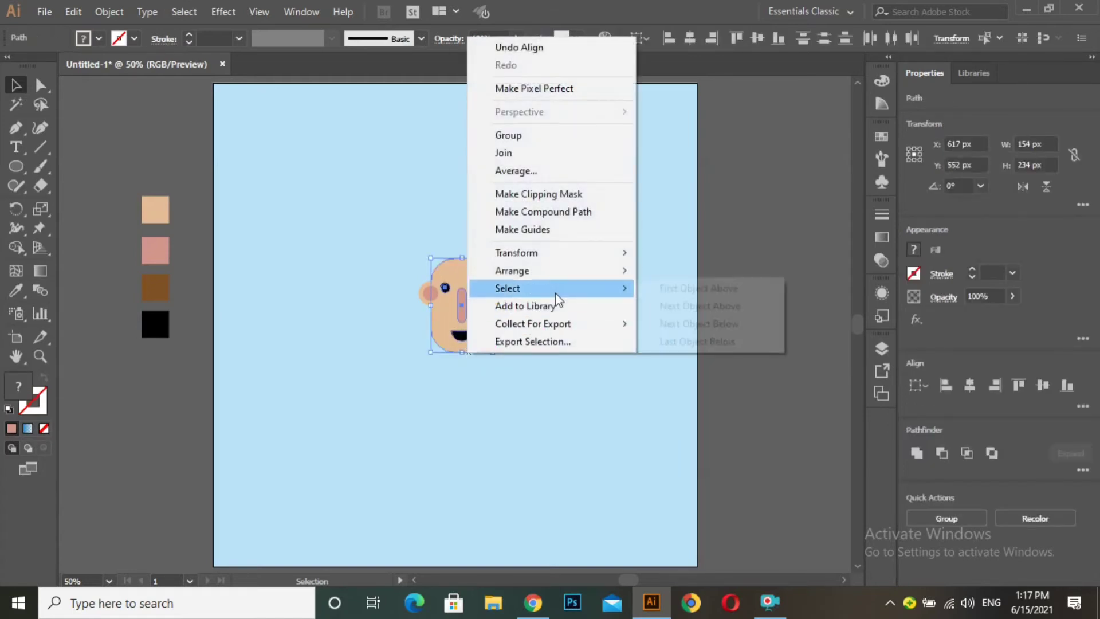
mouse_move(587, 268)
left_click(676, 268)
left_click(539, 347)
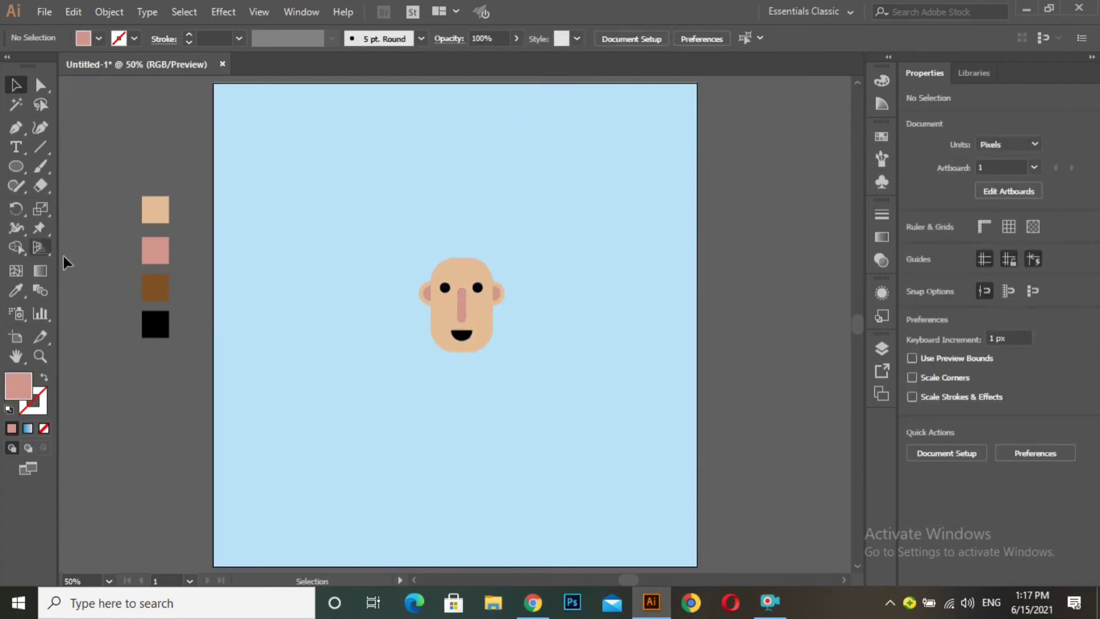
Draw a circle about 192 px in diameter over the face and move it clear above the head
left_click(12, 170)
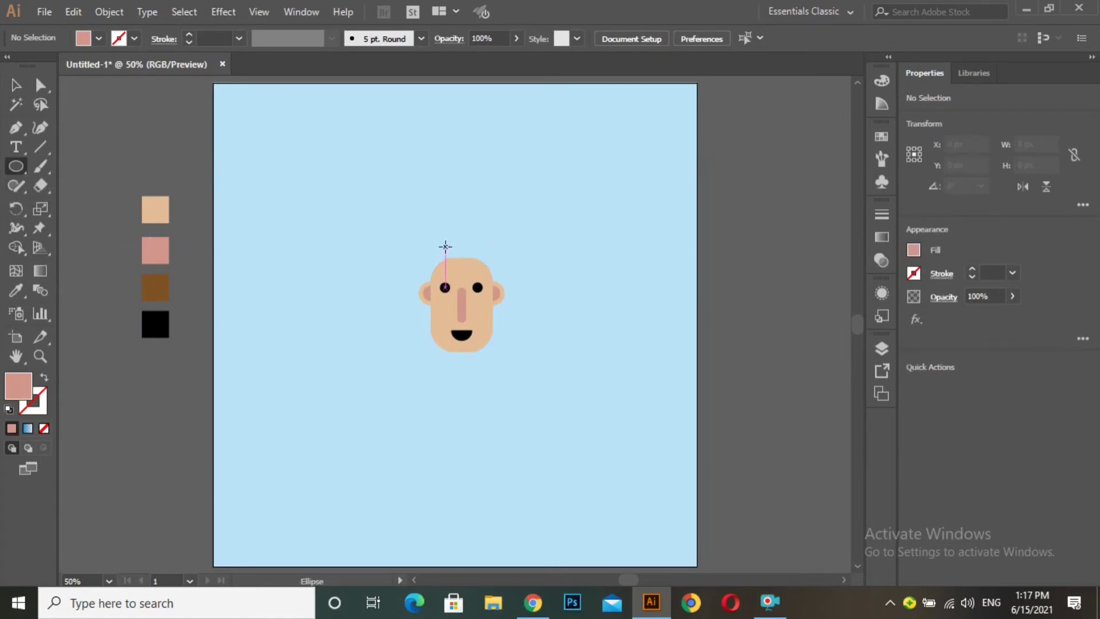
left_click_drag(438, 244, 484, 321)
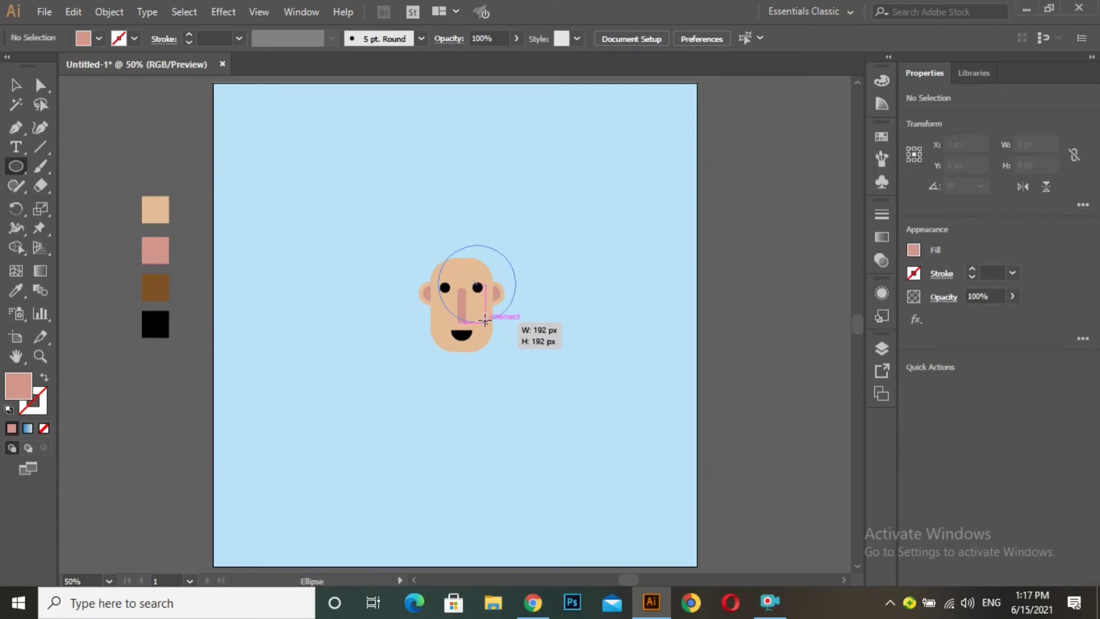
left_click_drag(485, 321, 485, 321)
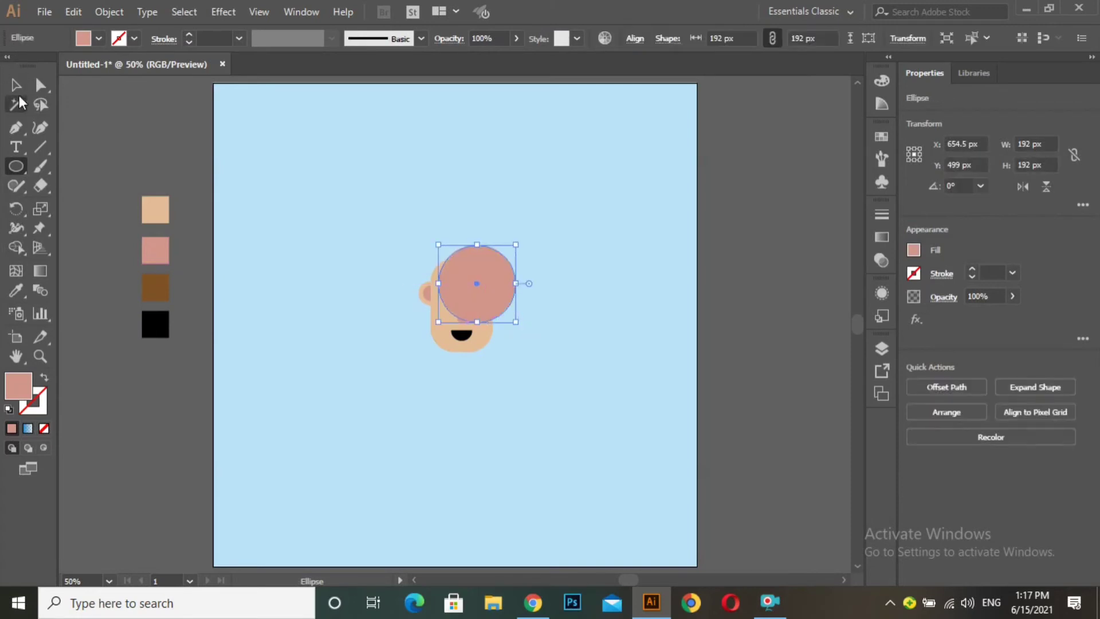
key("v")
left_click_drag(481, 266, 434, 190)
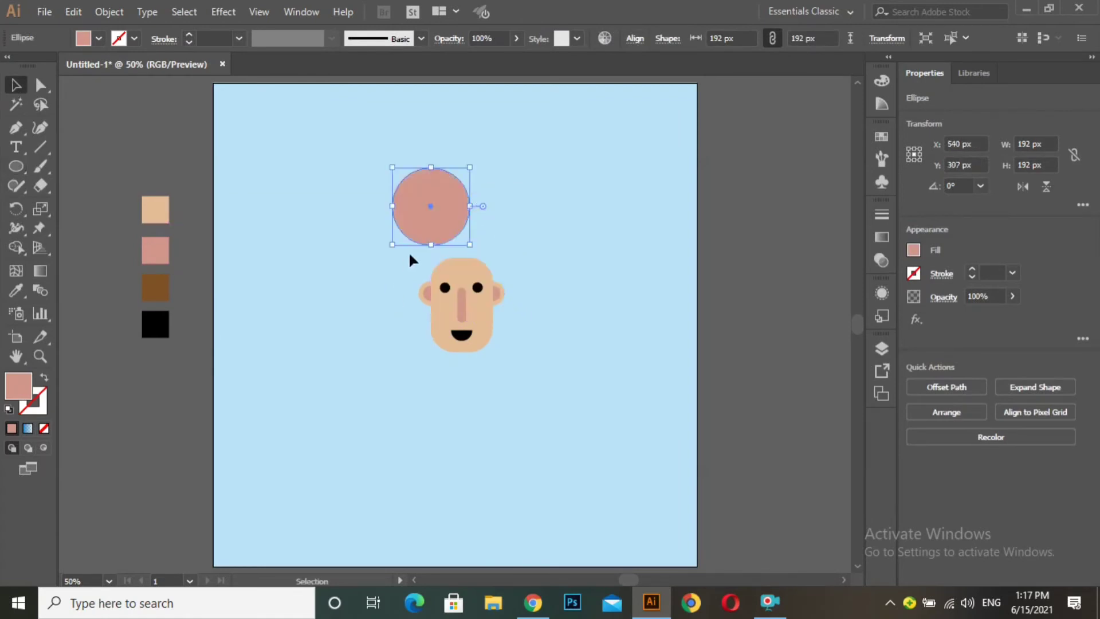
Group all the face parts with the ears and bring the group to the front
left_click_drag(410, 254, 537, 371)
right_click(460, 310)
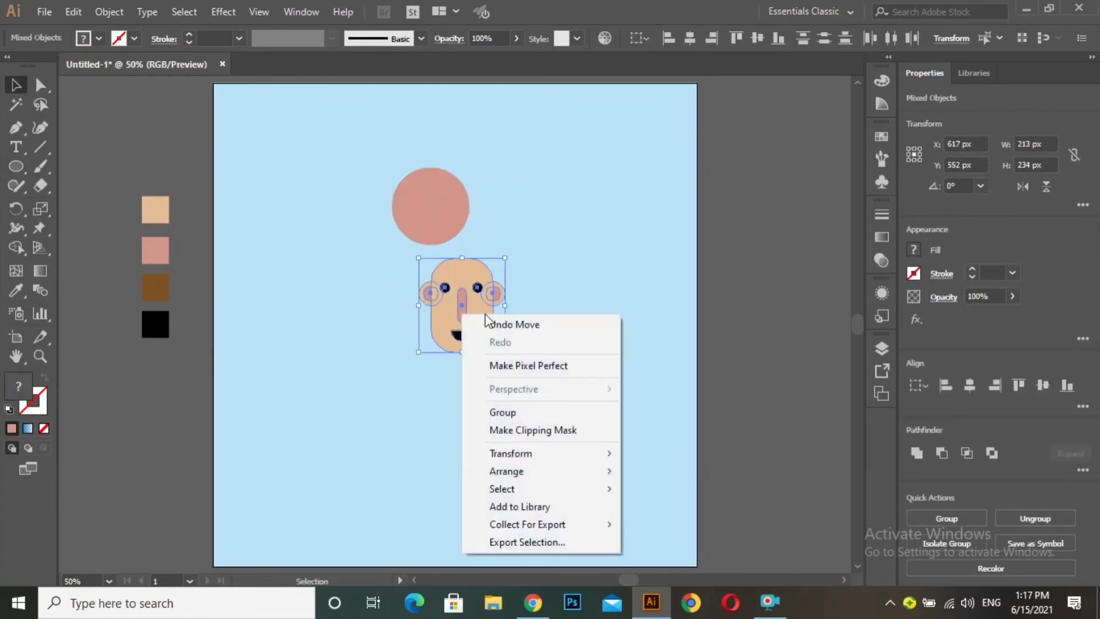
left_click(476, 413)
right_click(477, 361)
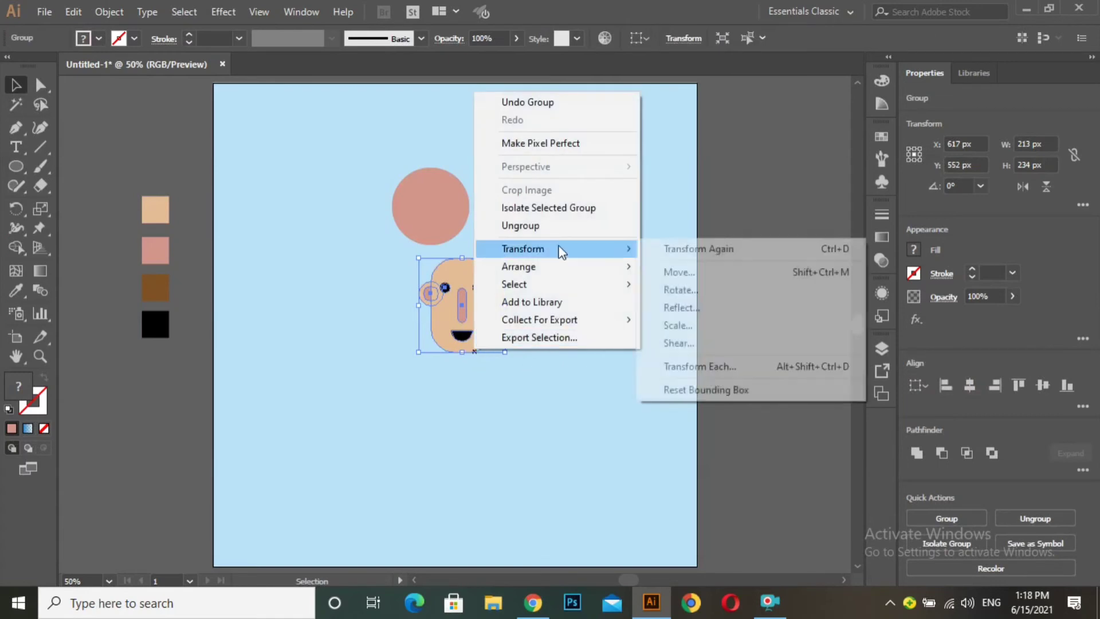
mouse_move(572, 264)
left_click(717, 266)
Centre the large circle behind the upper head at about X 617, Y 493.5 px and fill it with the brown swatch colour
left_click_drag(437, 228, 467, 295)
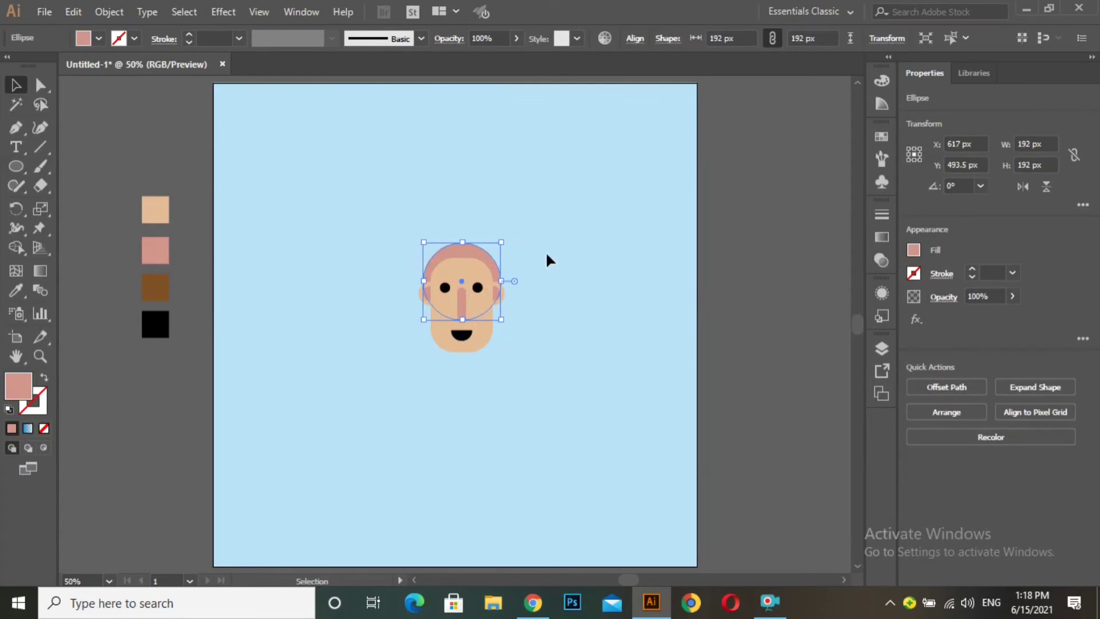
left_click(16, 291)
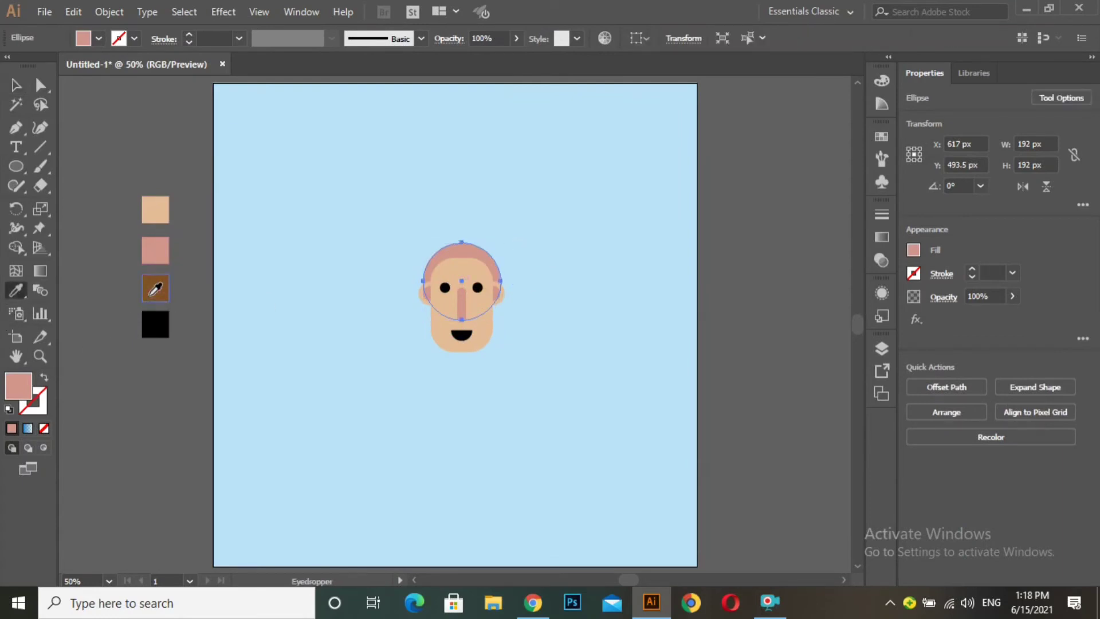
left_click(156, 287)
left_click(16, 85)
left_click(267, 133)
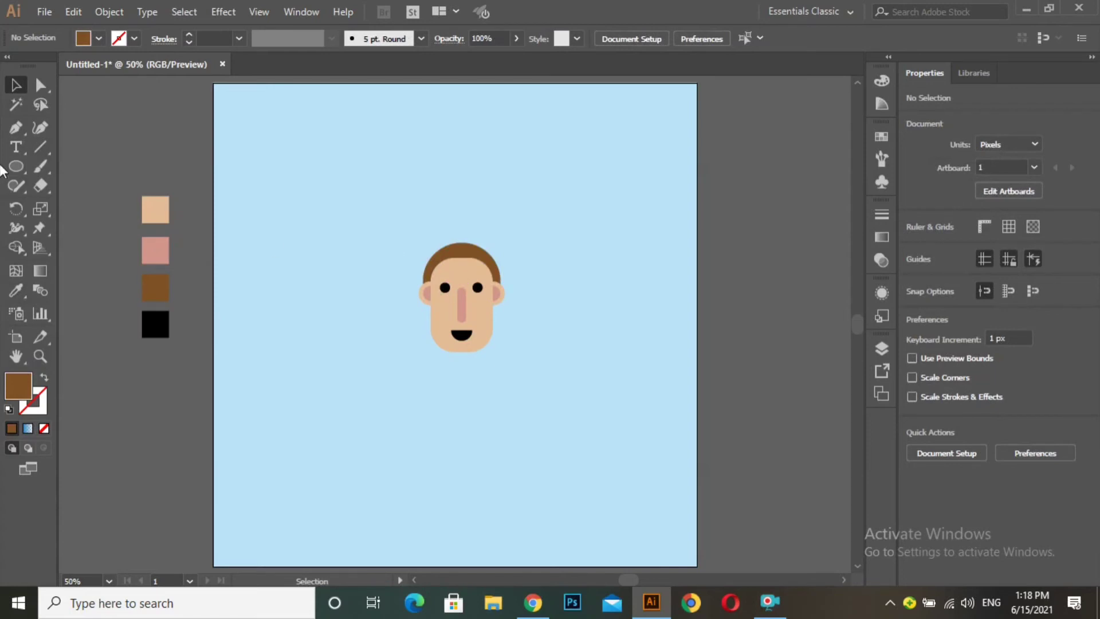
Draw a brown circle about 68 px in diameter over the hairline at the top of the forehead
left_click(23, 169)
left_click(90, 204)
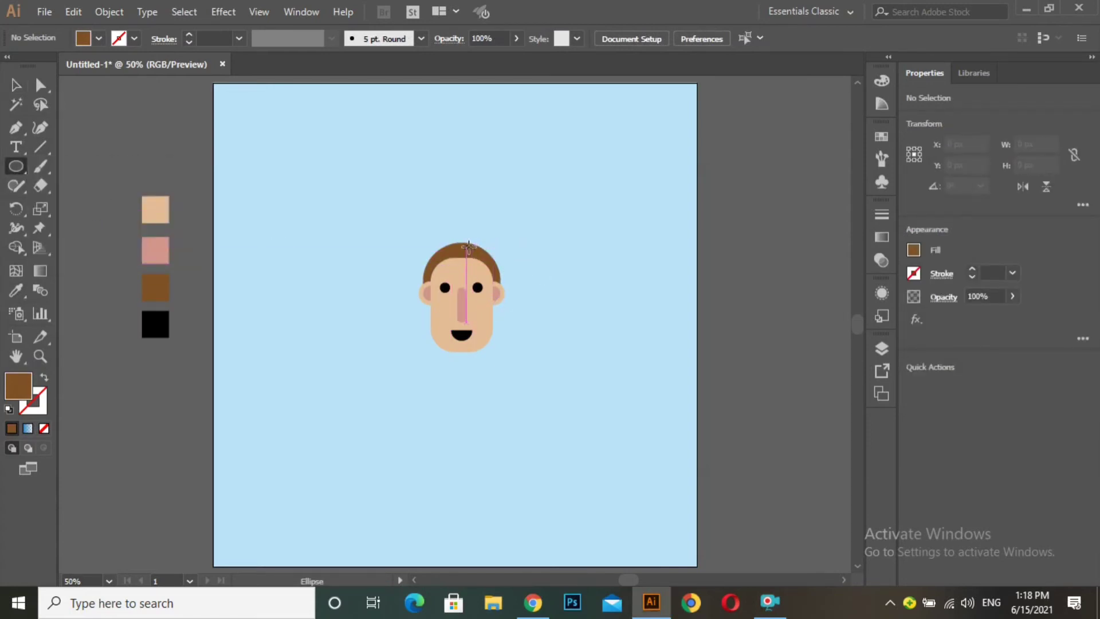
left_click_drag(434, 246, 465, 273)
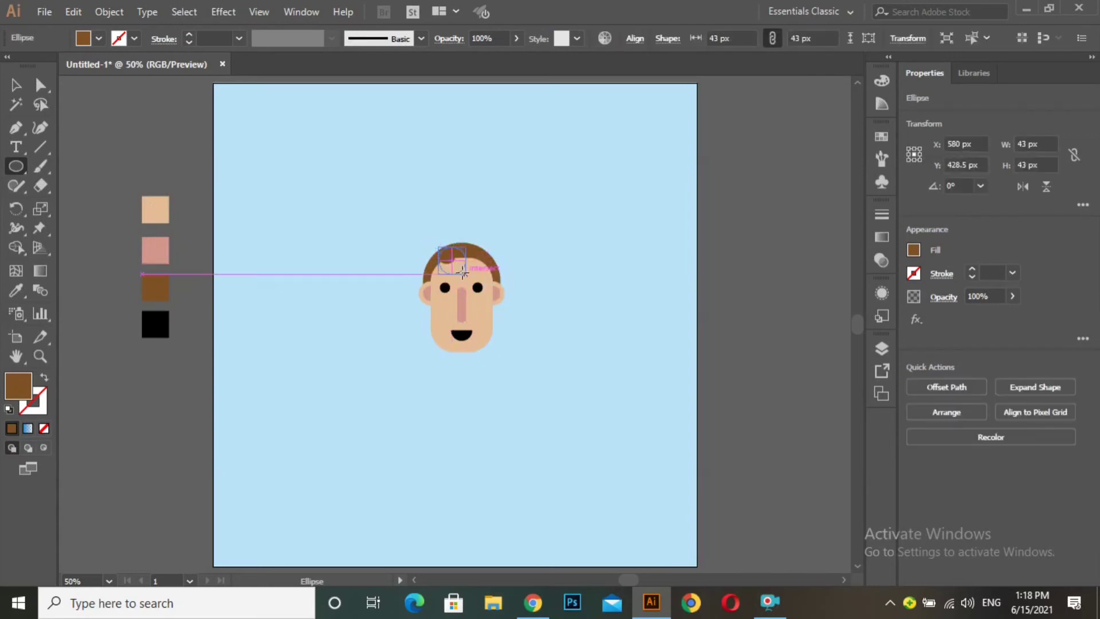
left_click(17, 87)
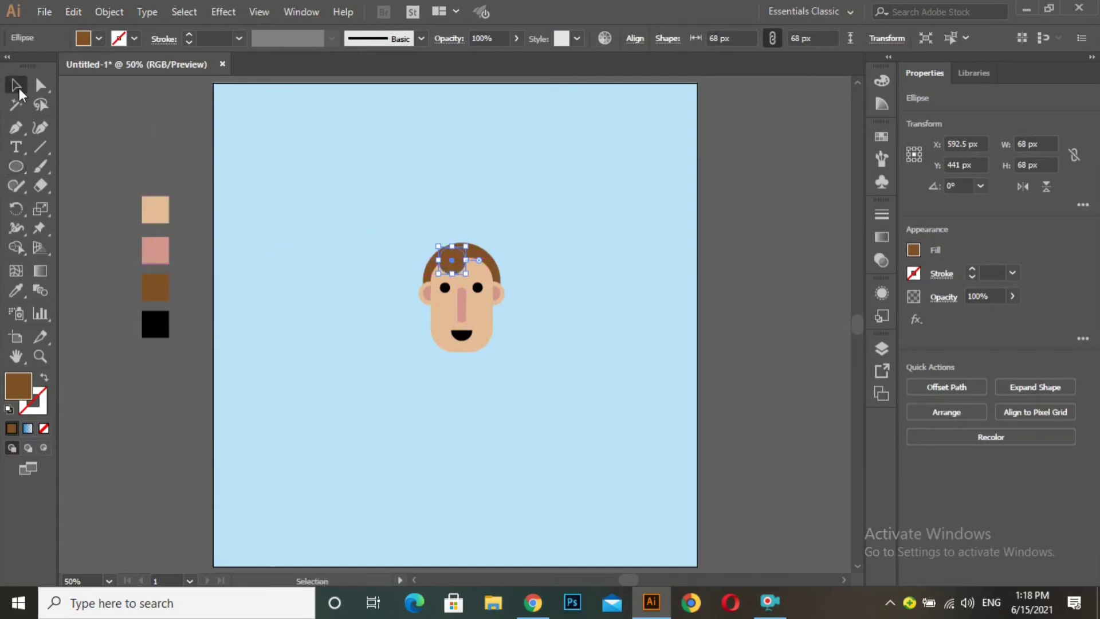
Position the 68 px circle on the right side of the hairline and add a smaller copy about 49 px wide on the left
mouse_move(454, 263)
left_mouse_down()
mouse_move(476, 263)
mouse_move(441, 257)
mouse_move(452, 252)
left_mouse_up()
key("Up")
key("Up")
key("Up")
key("Up")
key("Up")
key("Up")
key("Up")
key("Up")
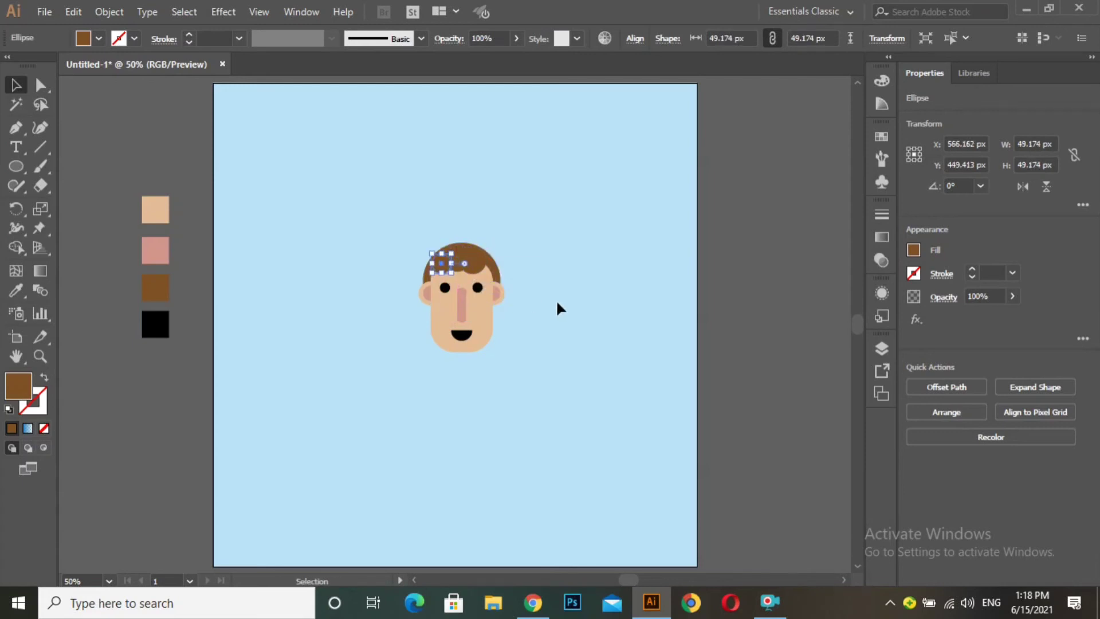
Shift the 68 px fringe circle slightly down and to the right along the hairline
left_click(554, 287)
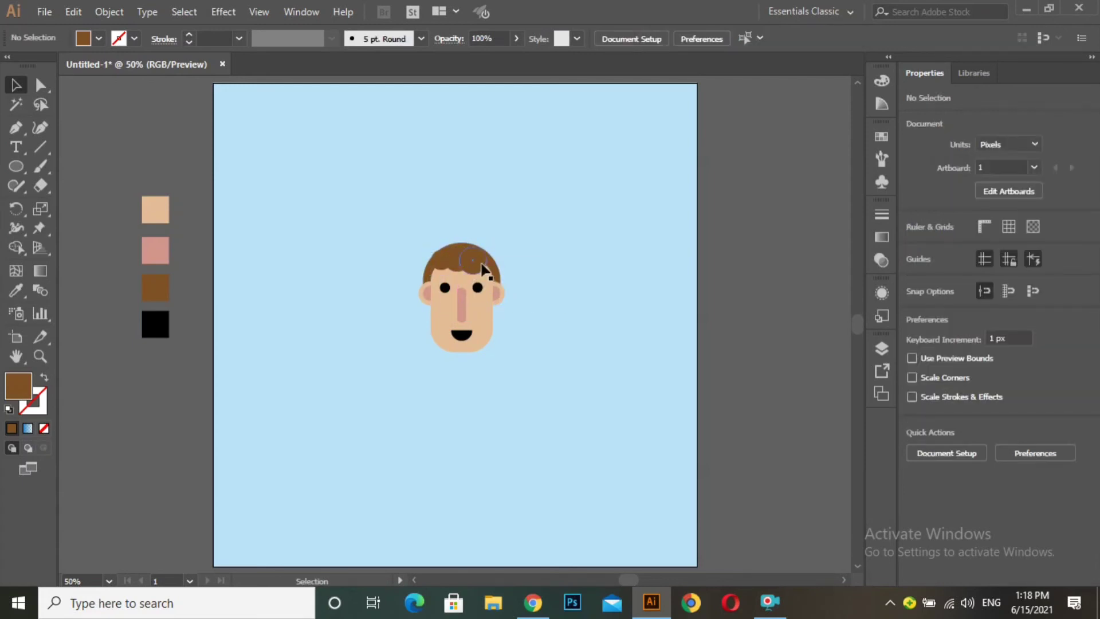
left_click_drag(483, 269, 555, 264)
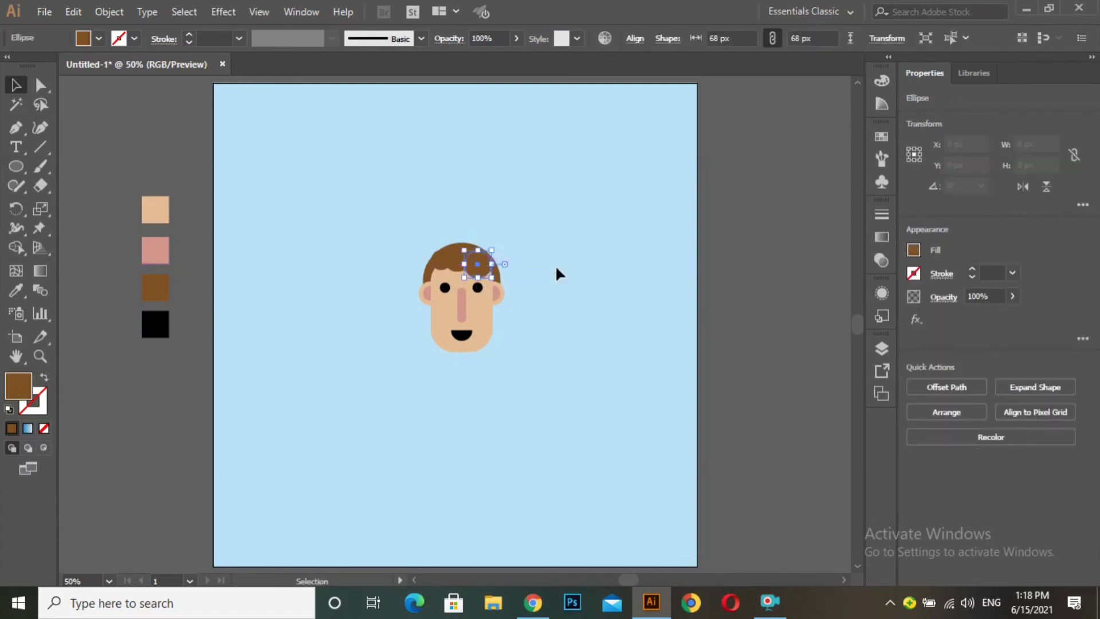
Enlarge the smaller brown fringe circle on the left of the hairline to about 58 px in diameter
left_click(556, 263)
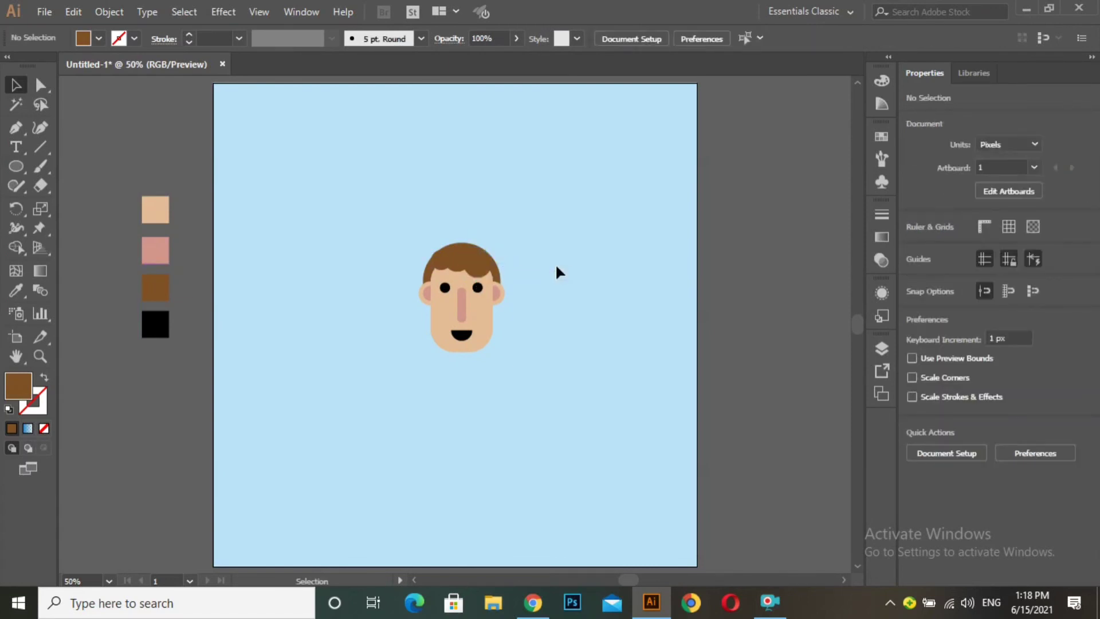
left_click(441, 262)
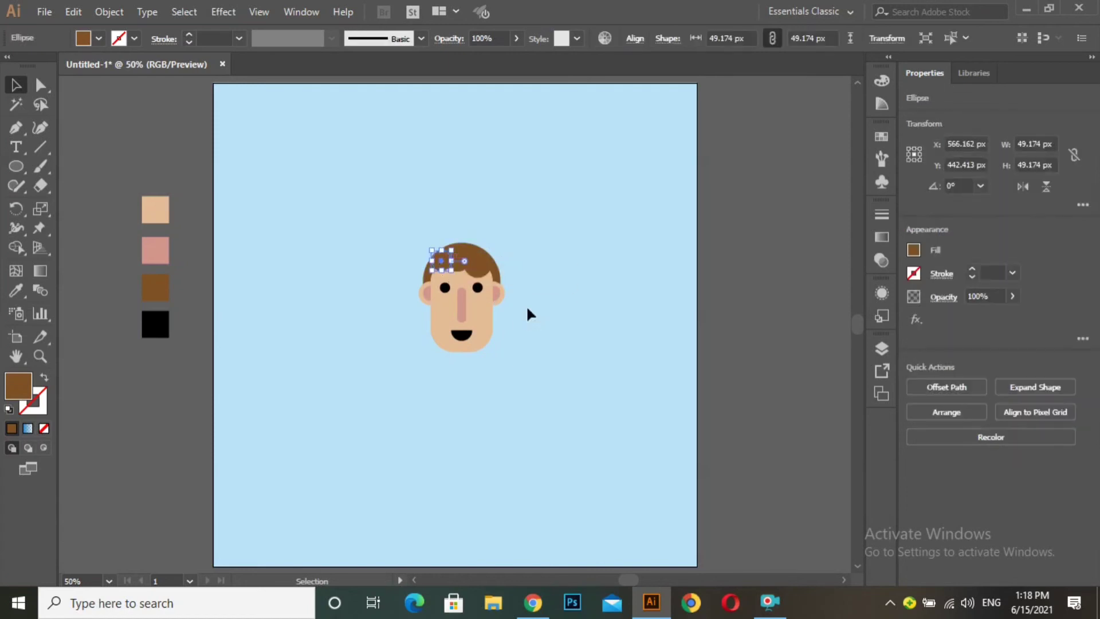
left_click(524, 310)
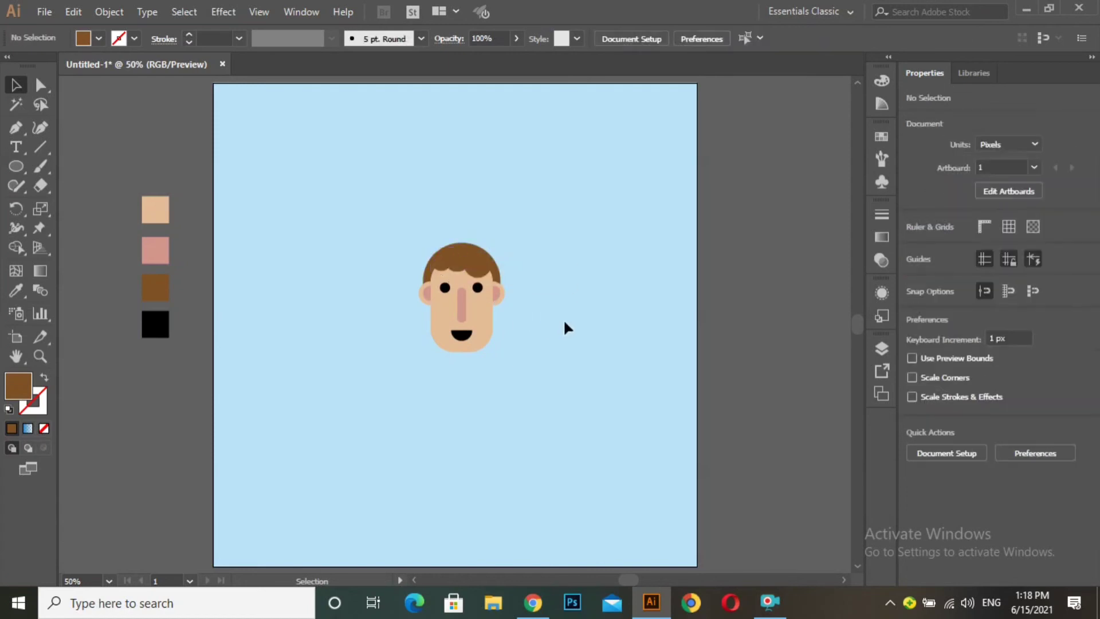
left_click(445, 270)
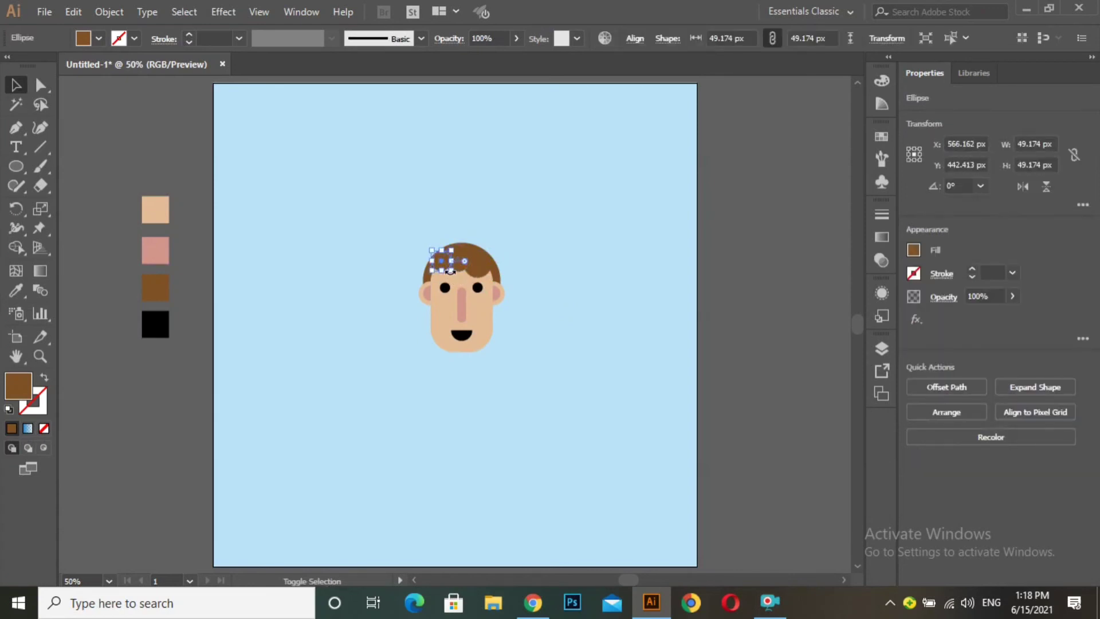
left_click_drag(451, 271, 455, 282)
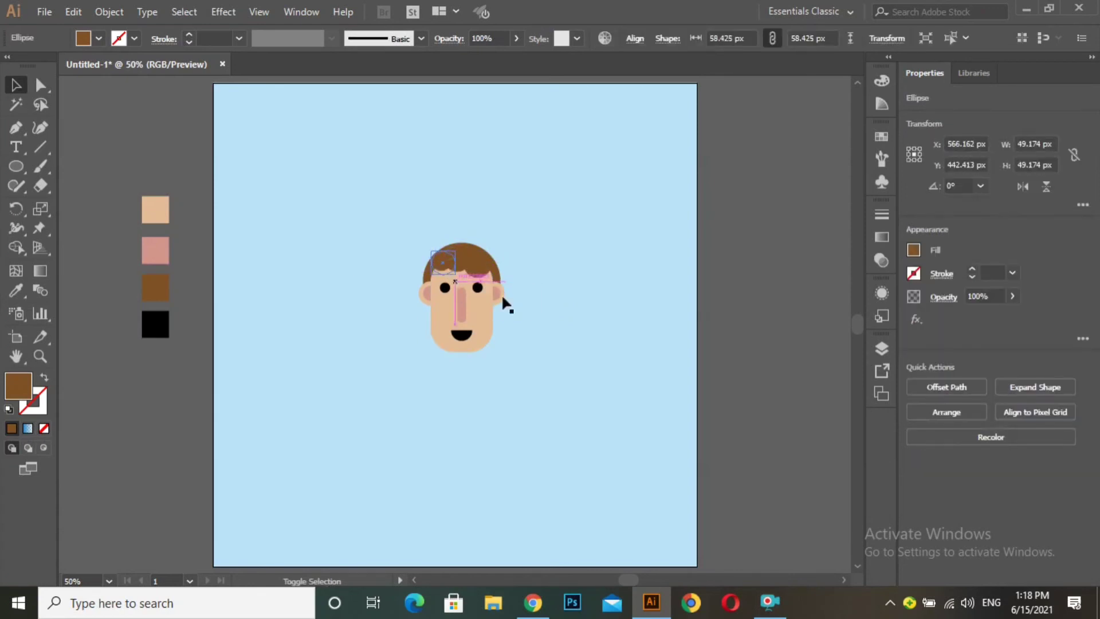
left_click(565, 306)
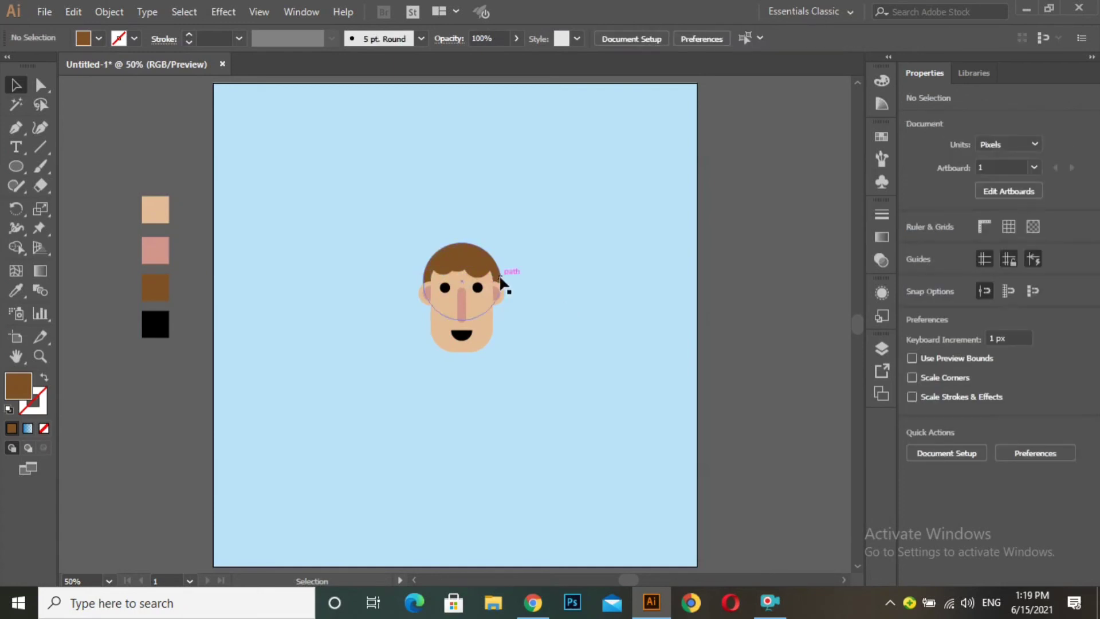
Add copies of the 68 px brown circle along the top of the hair, with the leftmost at X 558.5, Y 416 px
left_click(480, 268)
left_click_drag(480, 269, 437, 246)
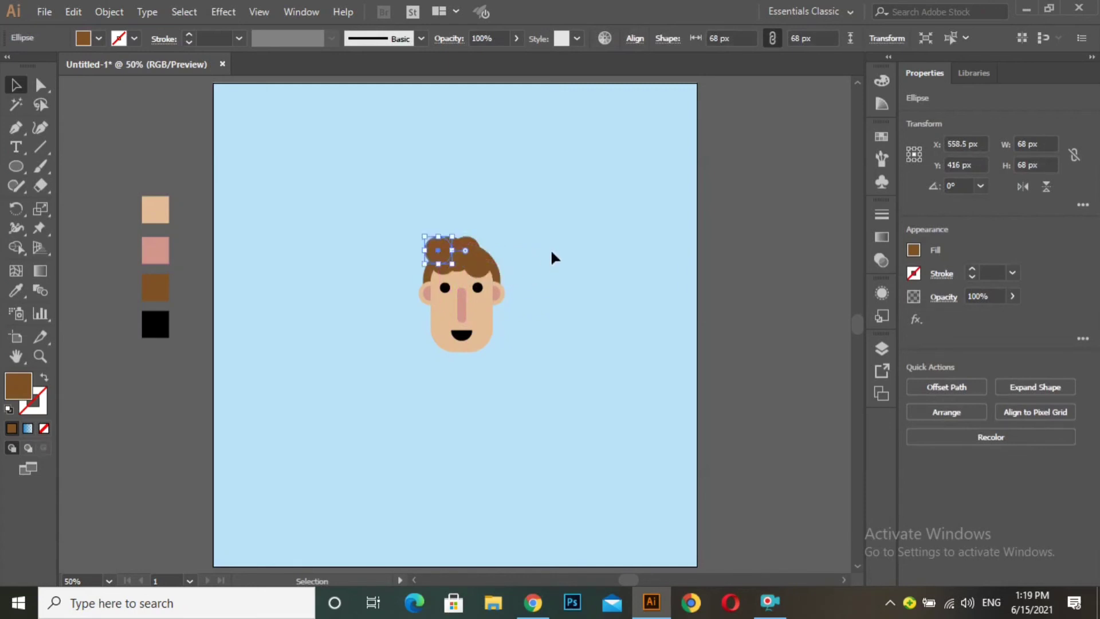
left_click(552, 252)
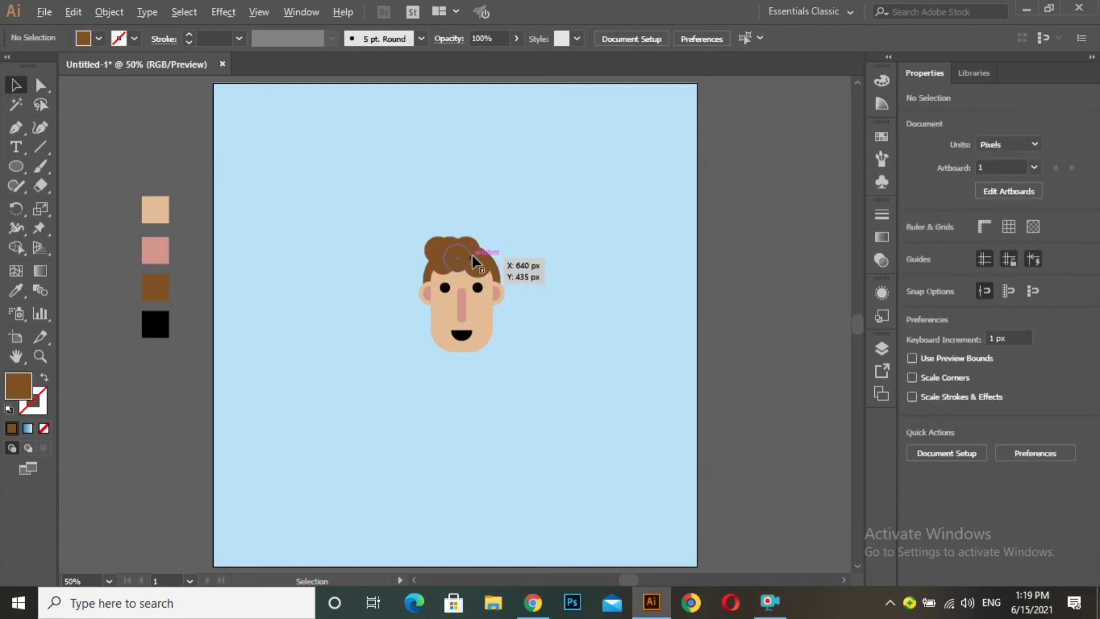
Add another 68 px brown circle at the upper right of the hair and shift it about 6 px to the right
left_click(445, 247)
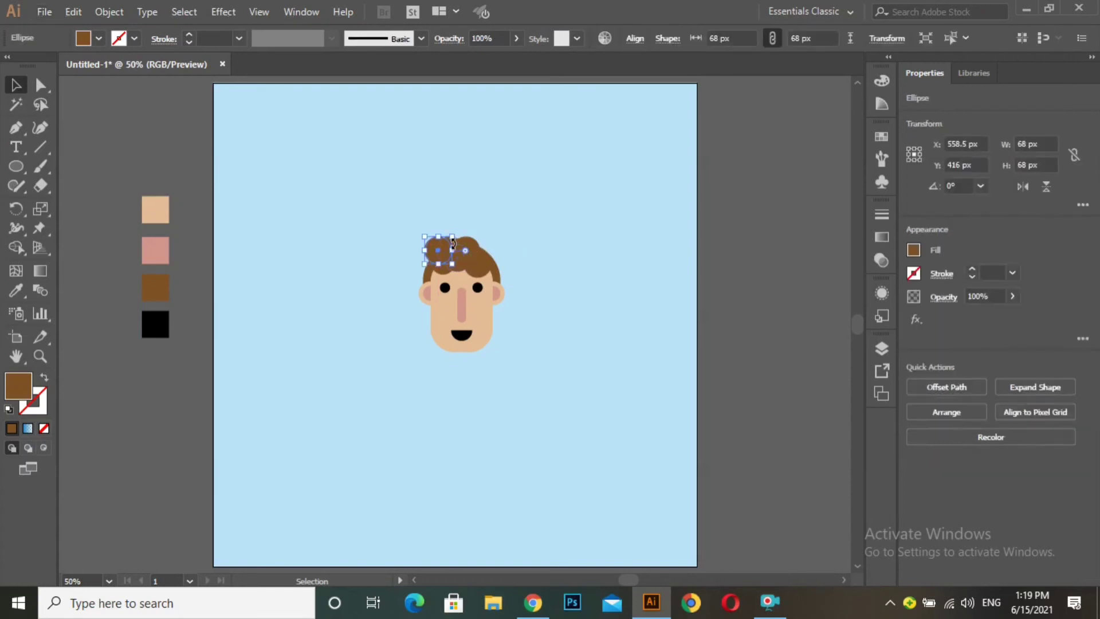
left_click(475, 250, "shift")
left_click_drag(474, 250, 490, 254)
left_click(523, 251)
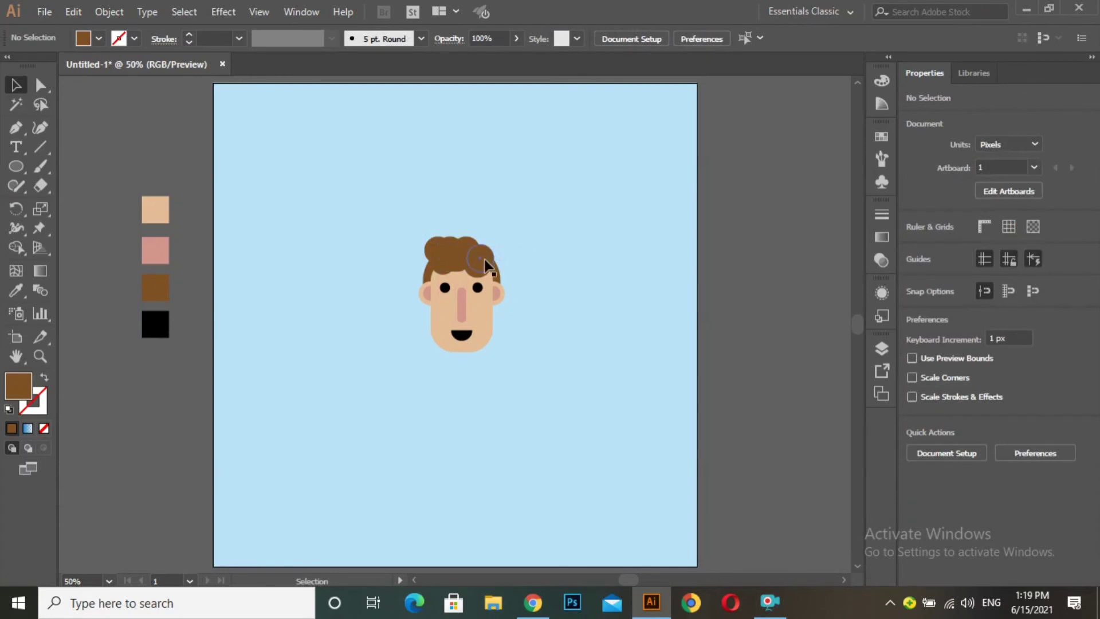
left_click_drag(484, 259, 487, 259)
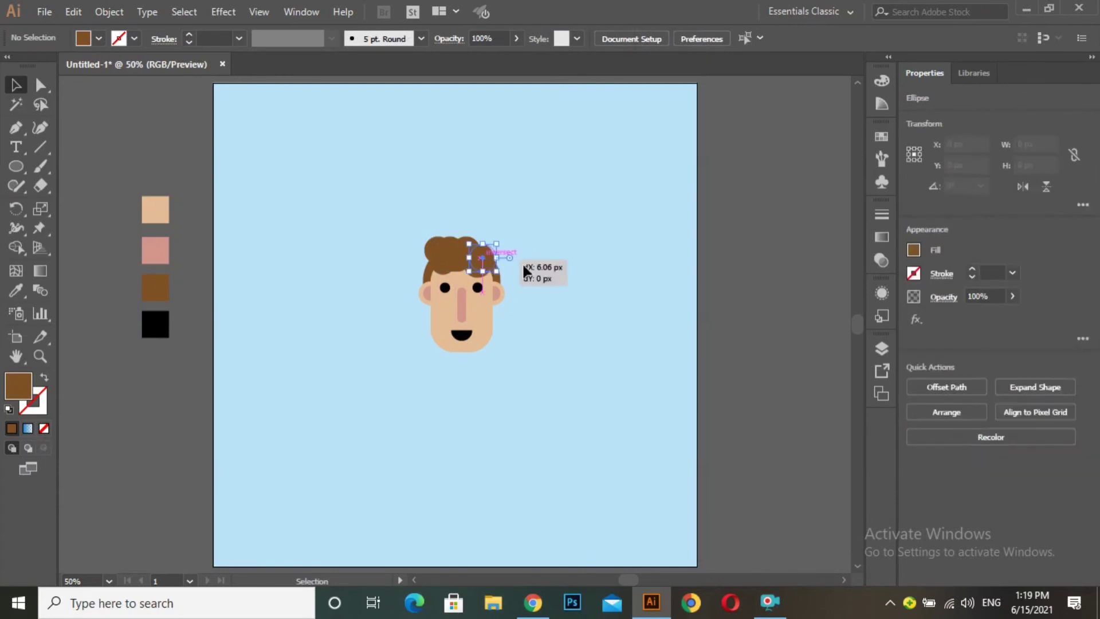
left_click(522, 263)
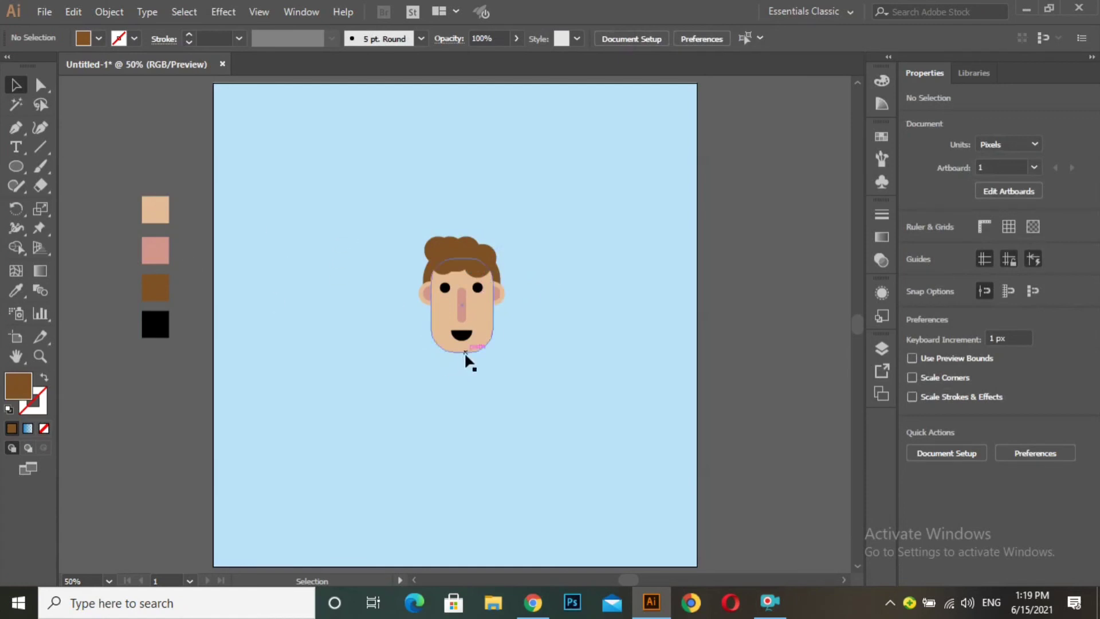
left_click(468, 337)
left_click(447, 399)
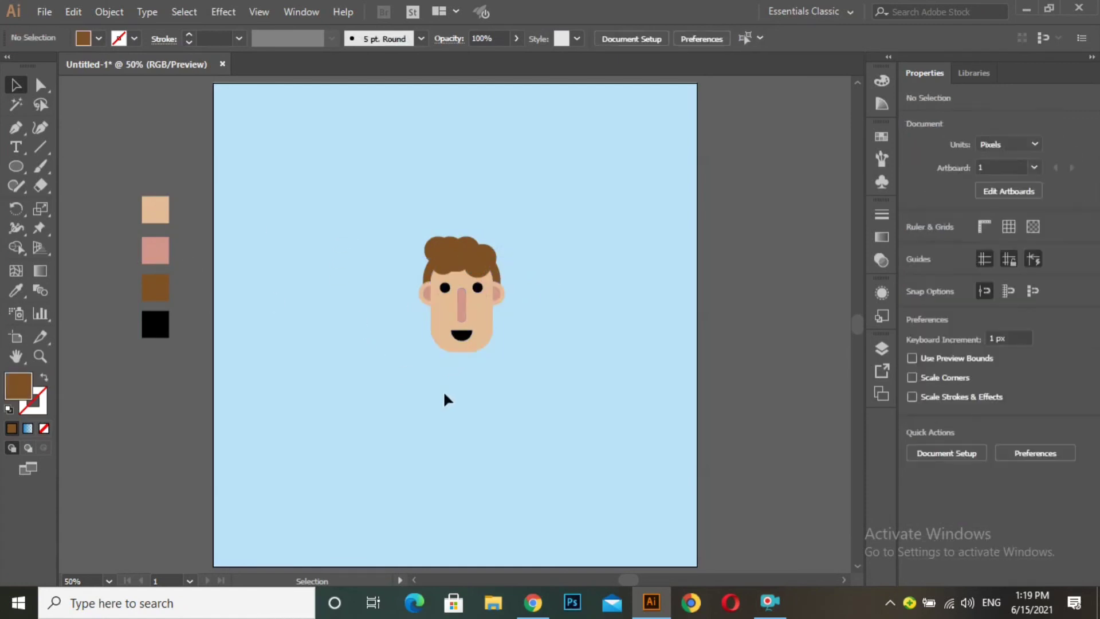